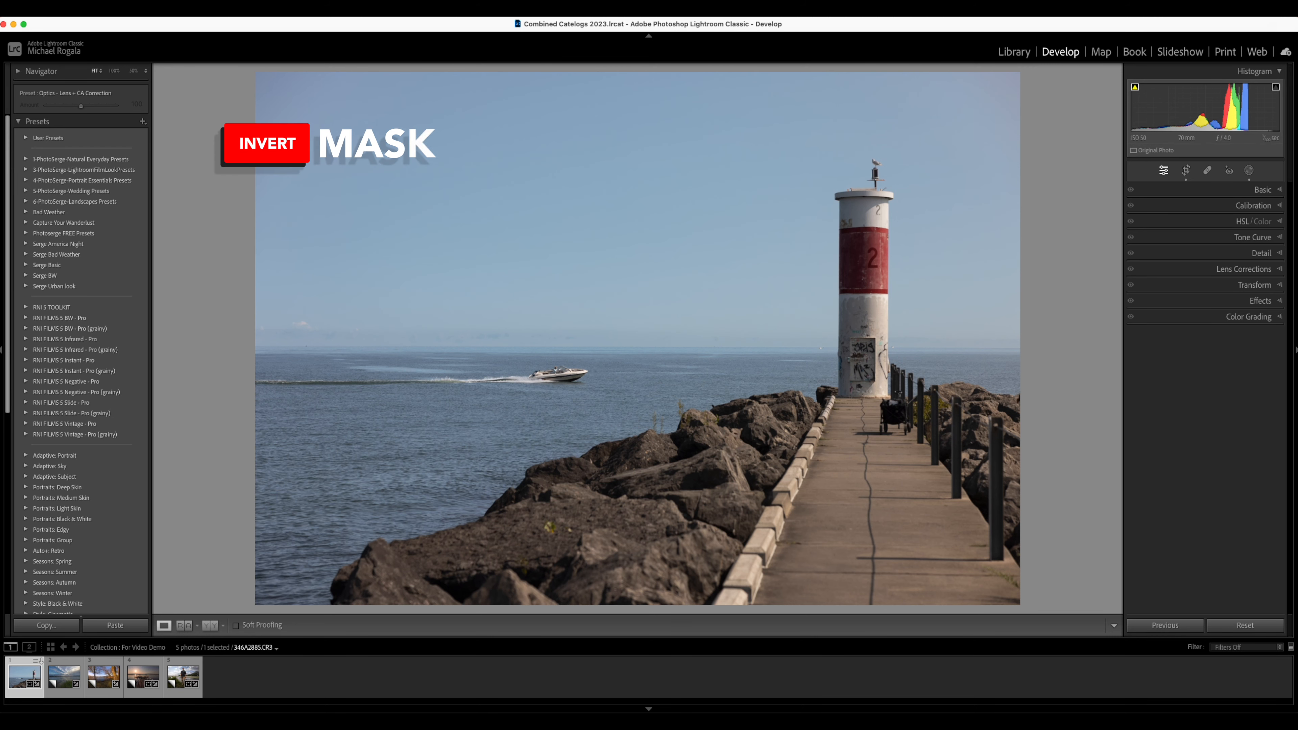
# - Create a new Select Sky mask on the lighthouse photo and invert it to cover everything but the sky
pyautogui.click(1248, 171)
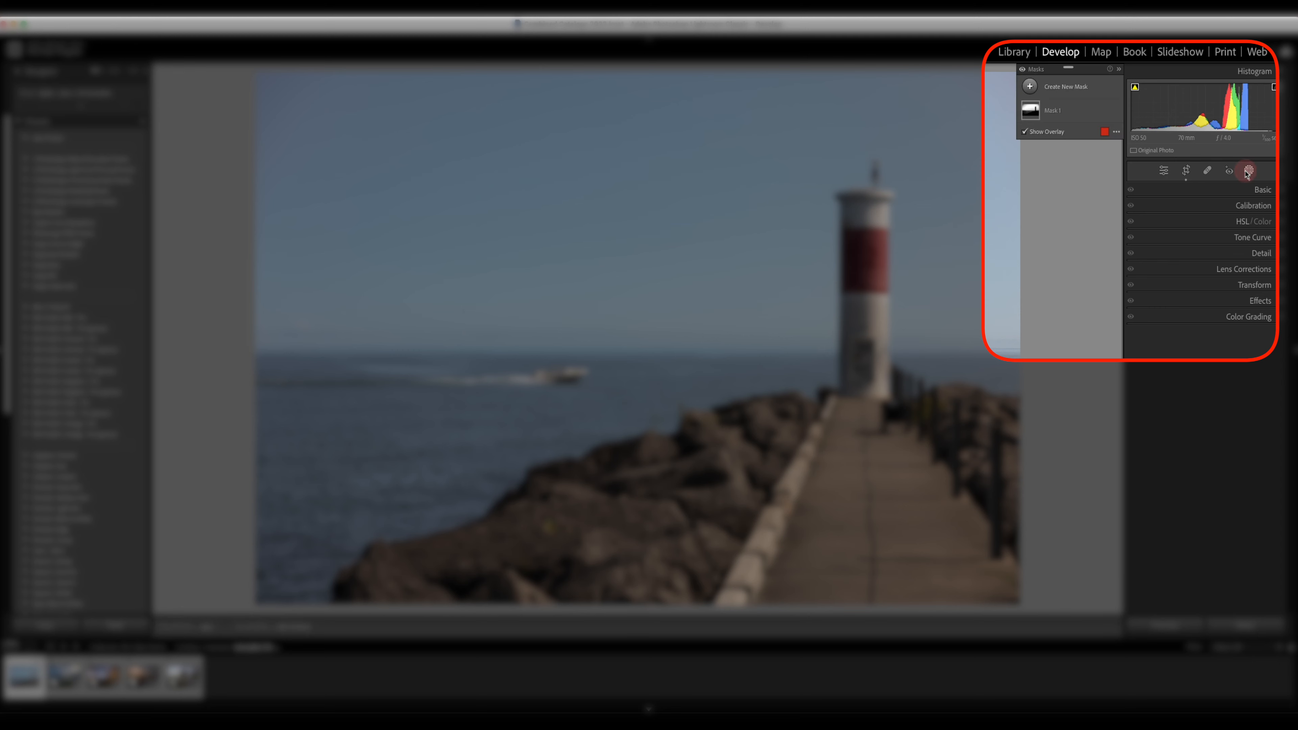
pyautogui.click(1054, 88)
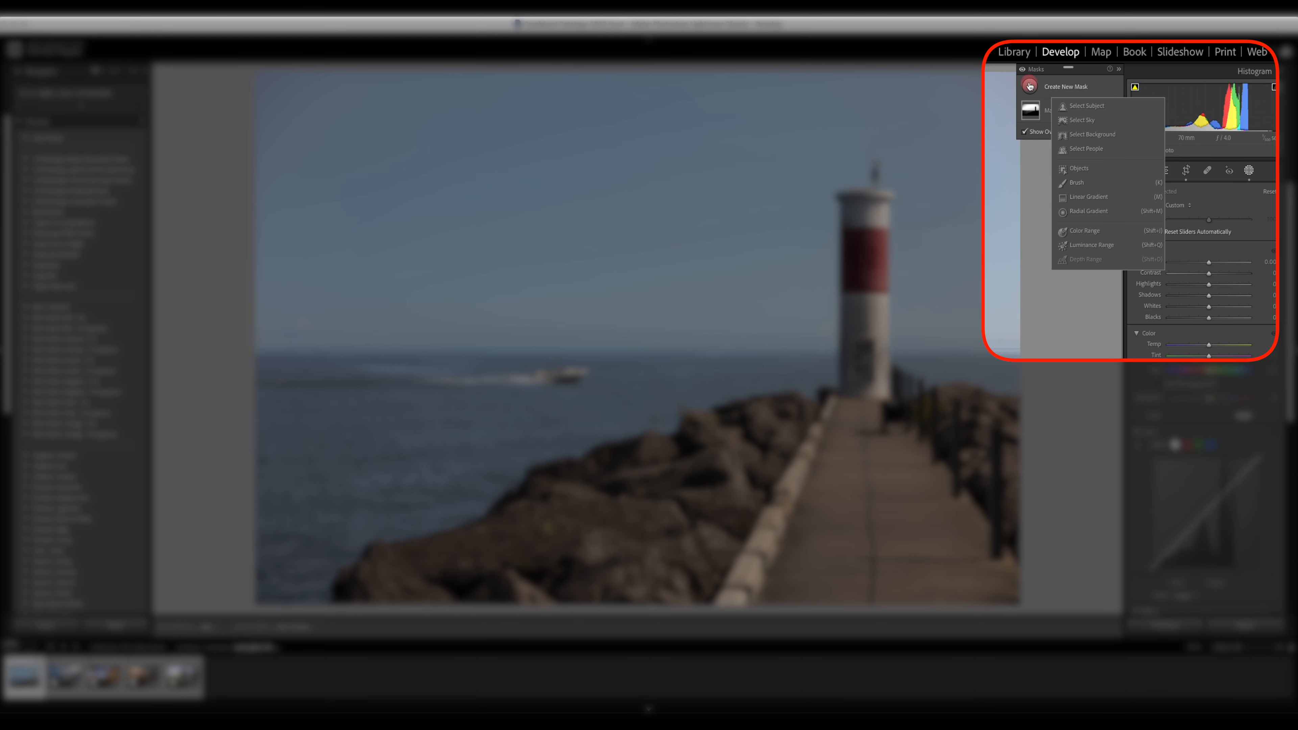
pyautogui.click(1091, 122)
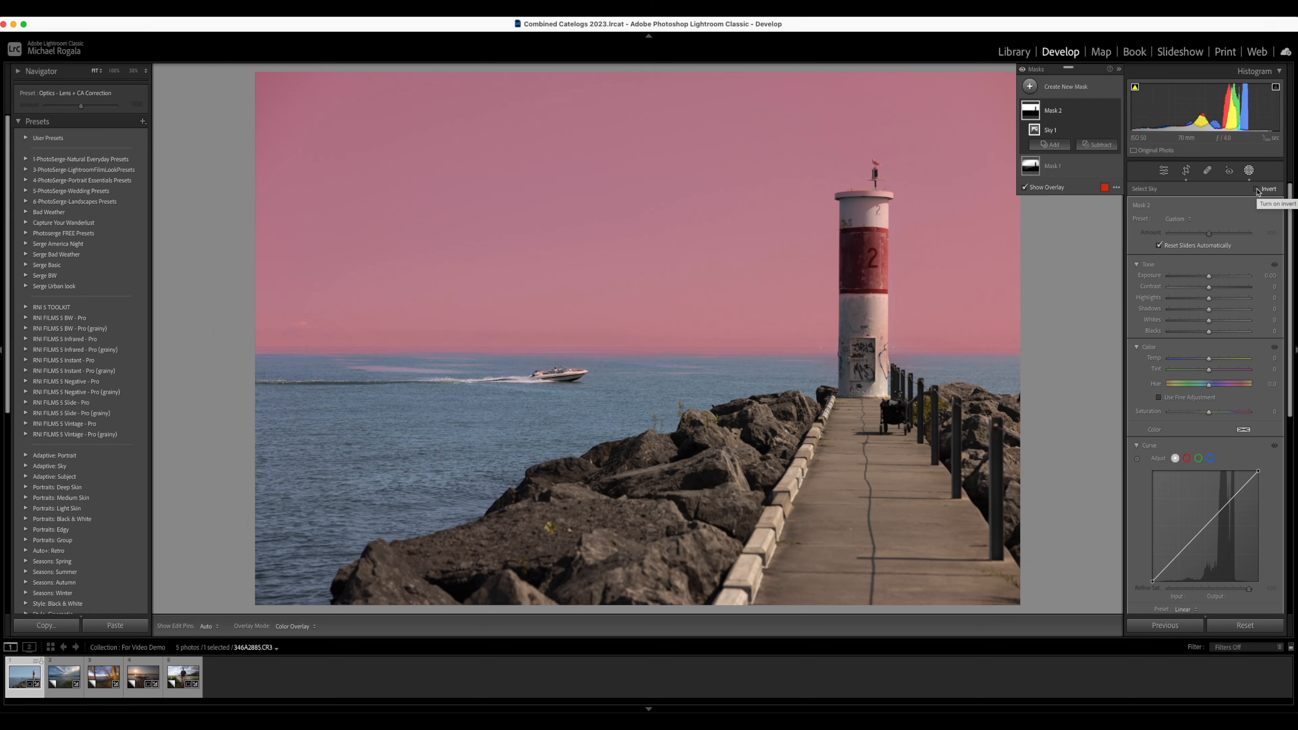
pyautogui.click(1257, 189)
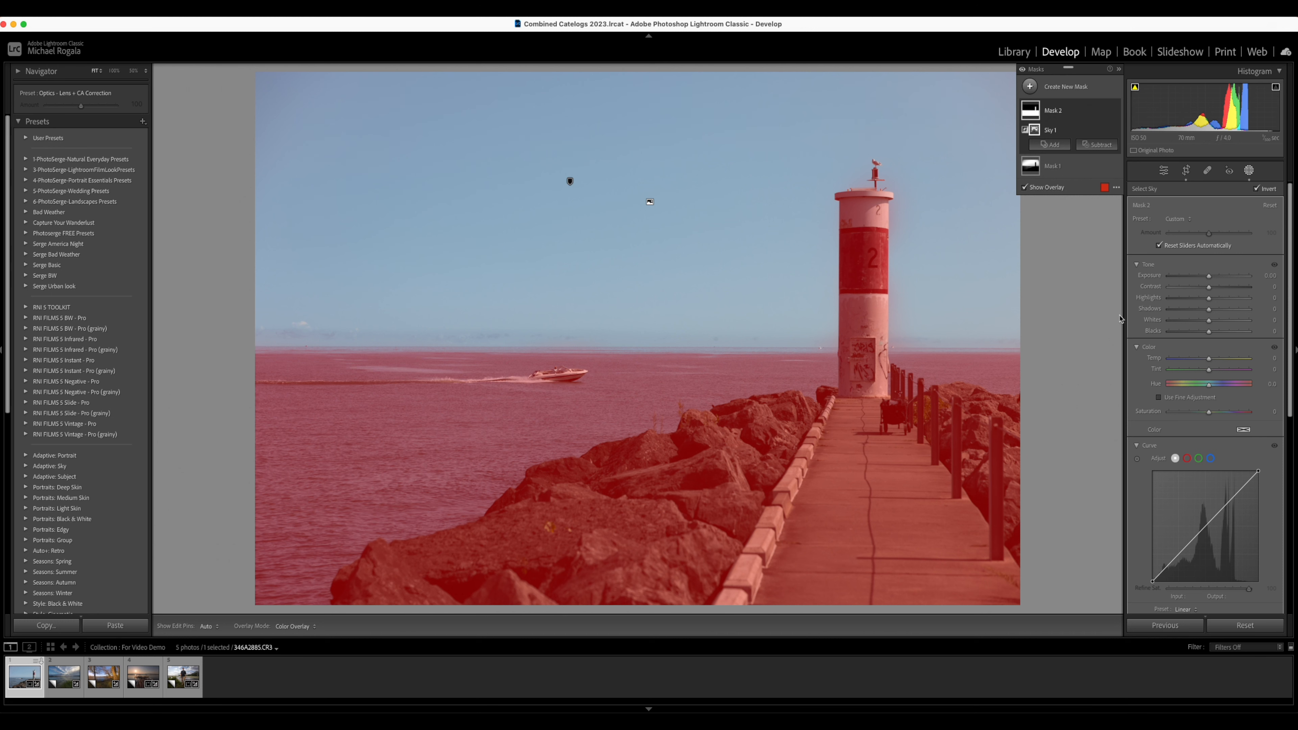
# - Set the inverted sky mask's Exposure to 0.25, Highlights to -24 and Blacks to -6
pyautogui.moveTo(1209, 278); pyautogui.dragTo(1211, 280)
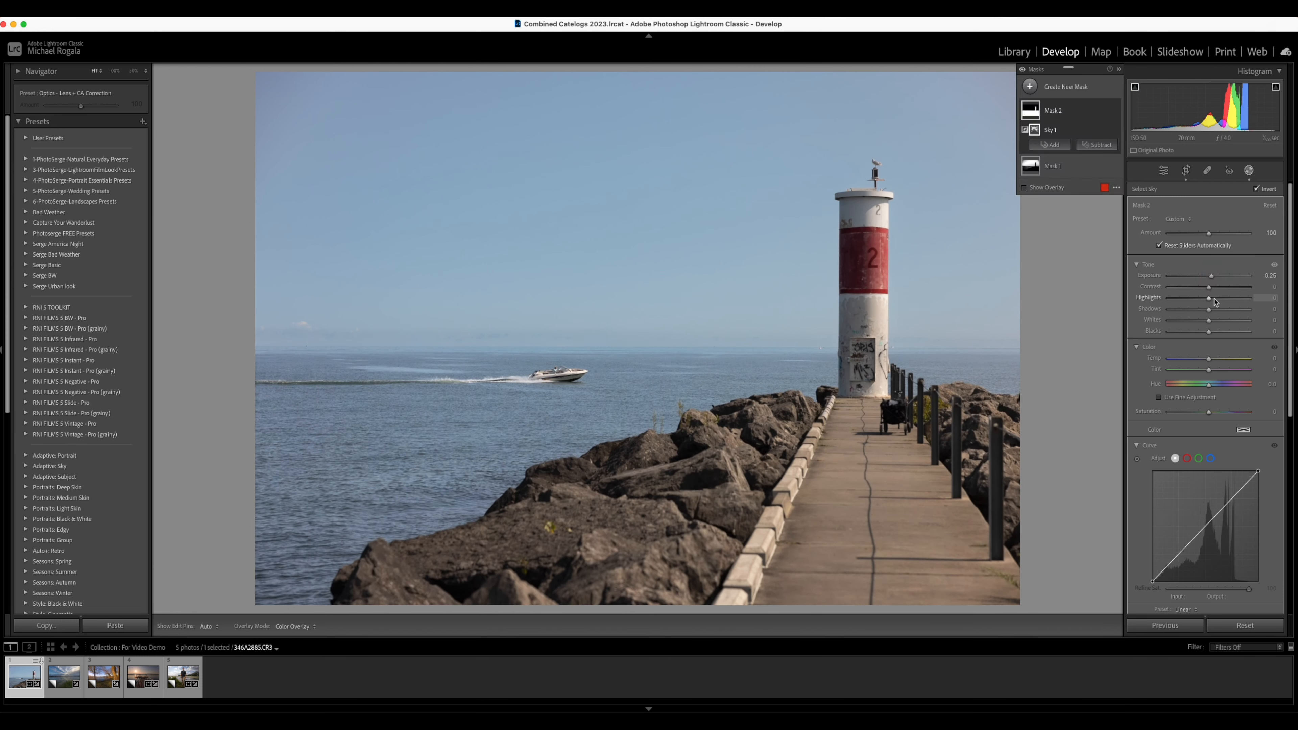
pyautogui.moveTo(1211, 300); pyautogui.dragTo(1204, 332)
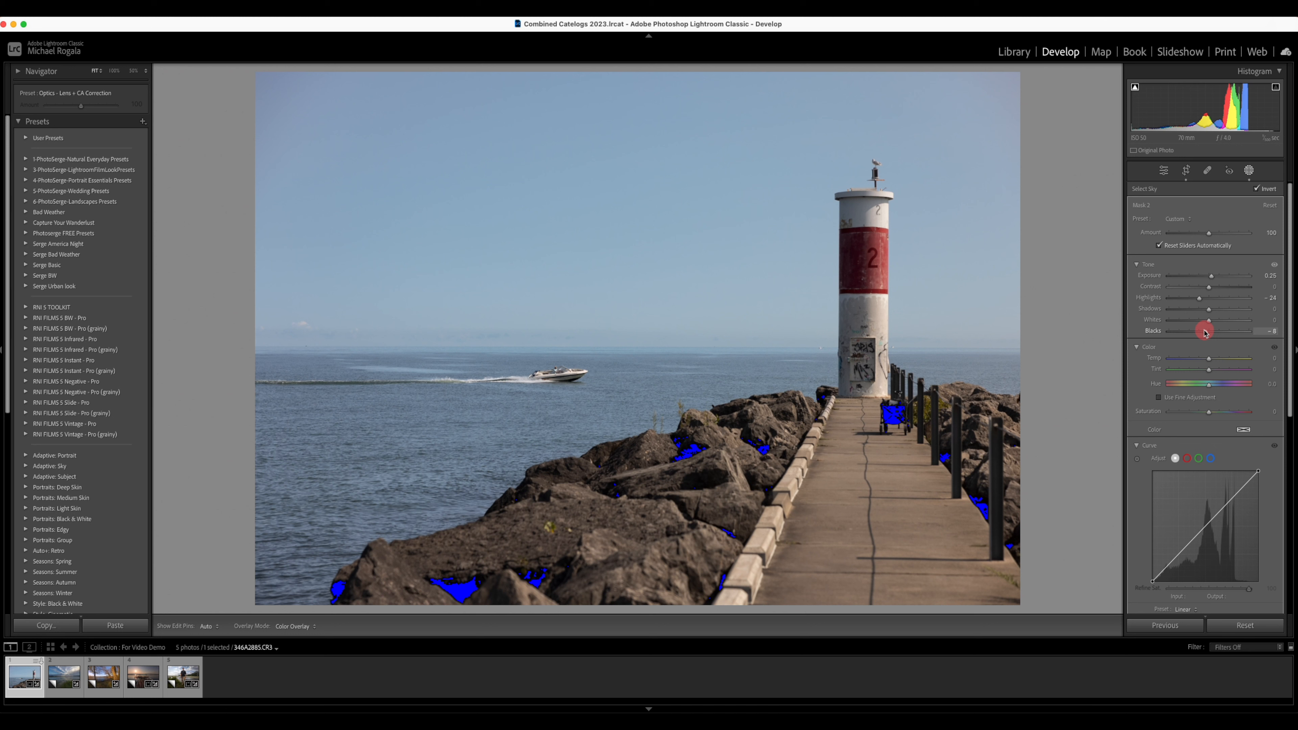
pyautogui.moveTo(1206, 333); pyautogui.dragTo(1205, 333)
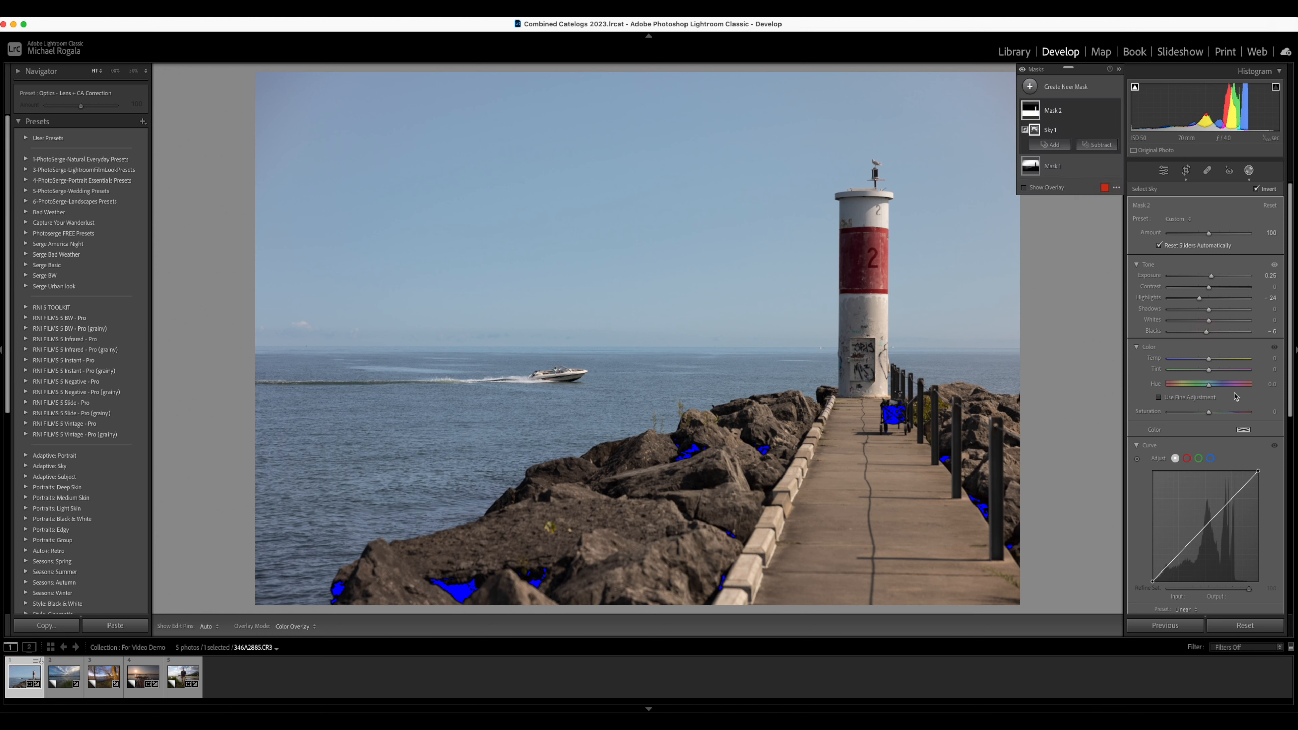
# - Warm the inverted sky mask to Temp 6 and set its Texture to 2 and Clarity to 10
pyautogui.scroll(-5, 1216, 352)
pyautogui.scroll(1, 1216, 351)
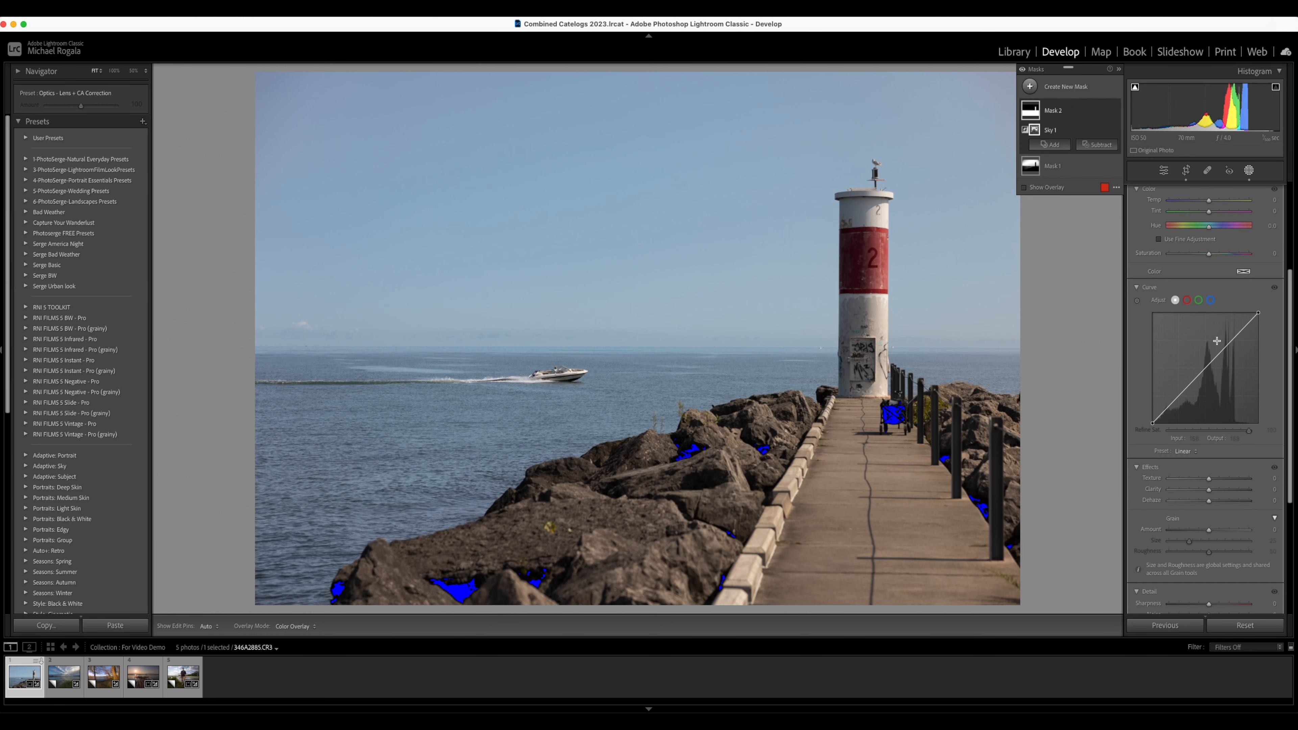
pyautogui.moveTo(1207, 204); pyautogui.dragTo(1211, 204)
pyautogui.scroll(-3, 1208, 375)
pyautogui.moveTo(1209, 375); pyautogui.dragTo(1210, 363)
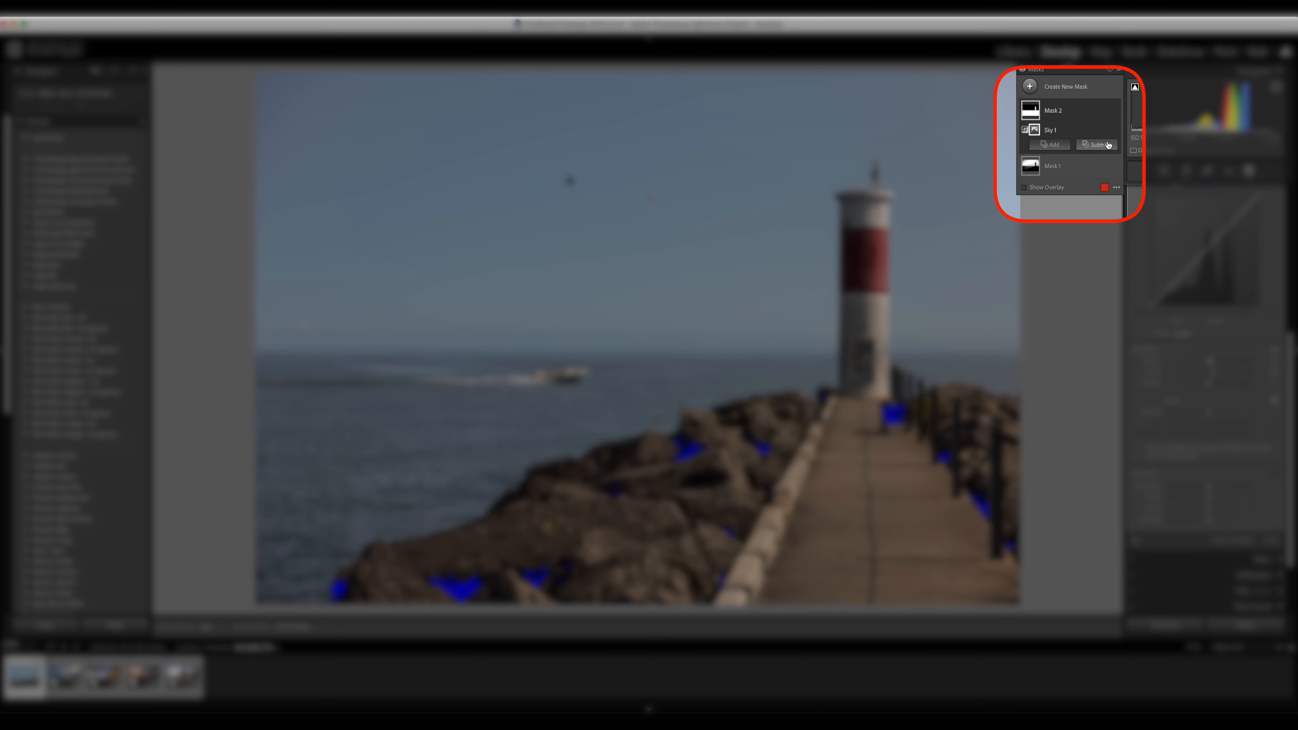
# - Subtract from the inverted sky mask with a brush, painting out the boat and the water along the horizon
pyautogui.click(1106, 147)
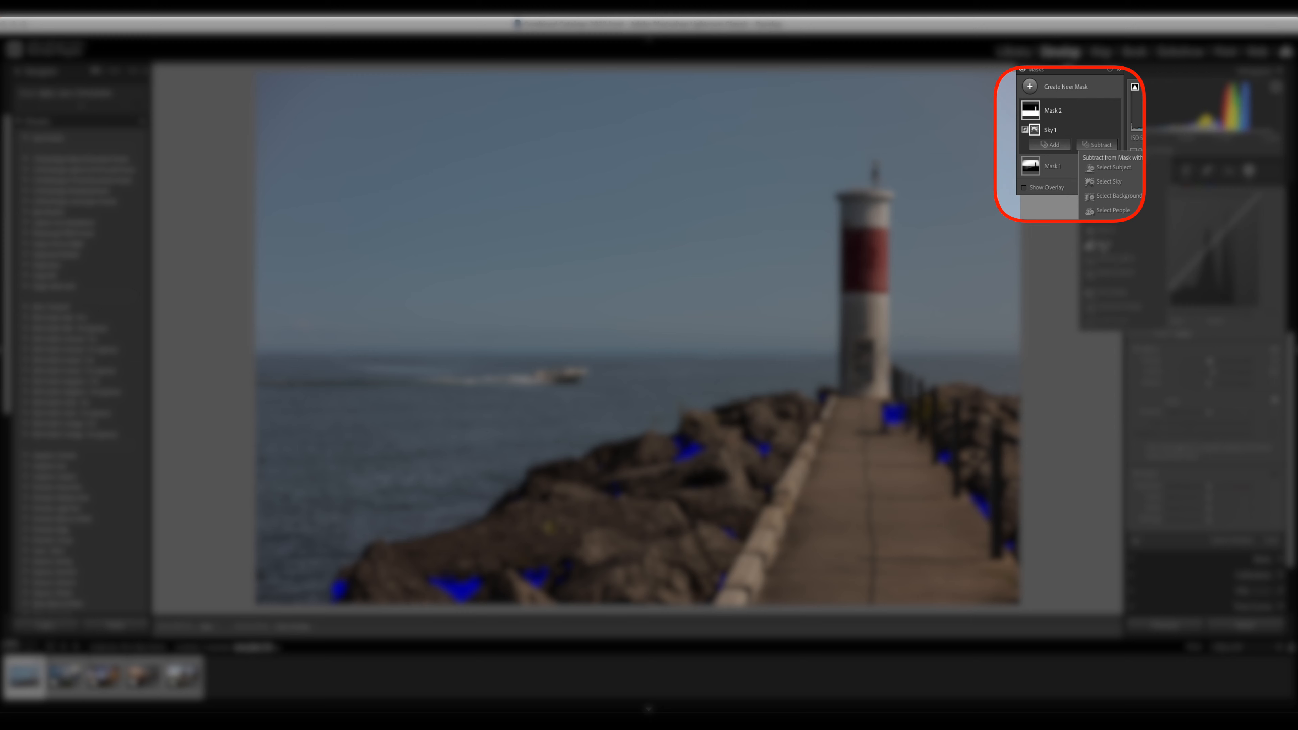
pyautogui.click(1103, 247)
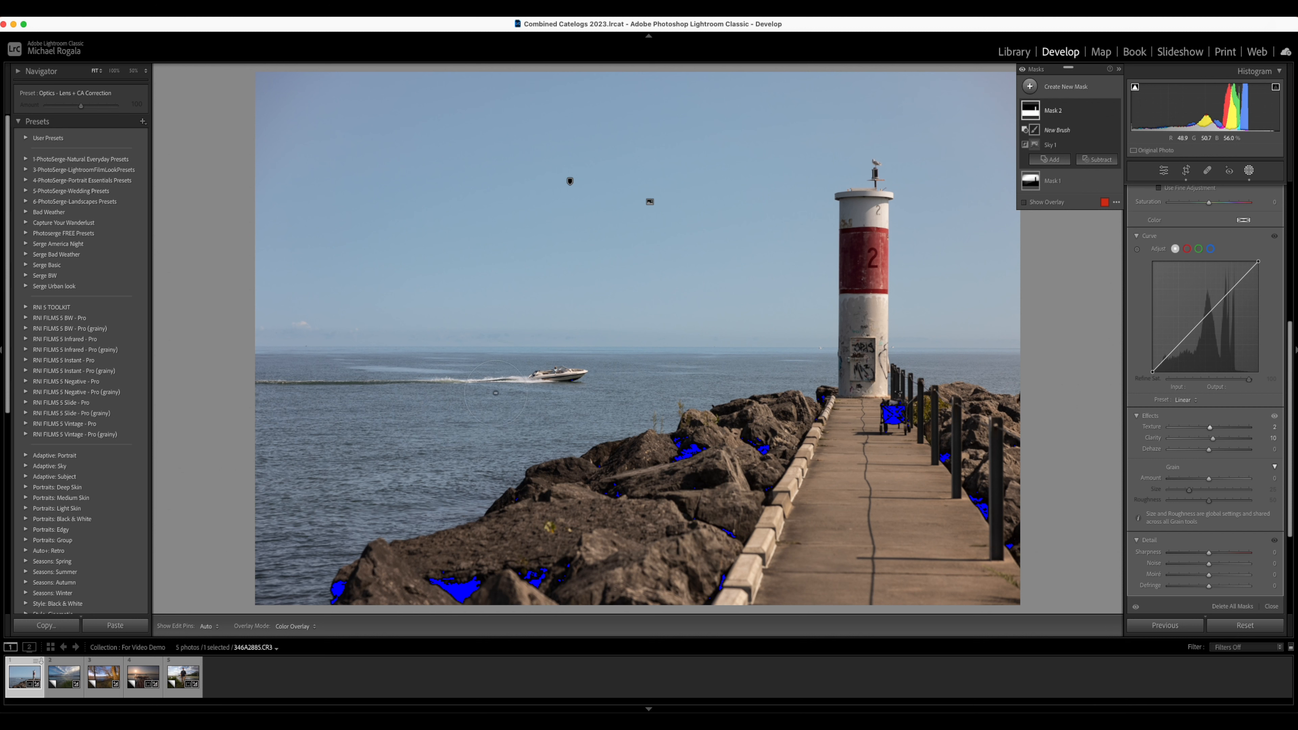
pyautogui.click(1024, 202)
pyautogui.press('h')
pyautogui.moveTo(531, 379)
pyautogui.mouseDown()
pyautogui.moveTo(405, 376)
pyautogui.moveTo(316, 350)
pyautogui.moveTo(281, 352)
pyautogui.moveTo(243, 382)
pyautogui.moveTo(251, 406)
pyautogui.moveTo(548, 386)
pyautogui.moveTo(532, 381)
pyautogui.moveTo(578, 356)
pyautogui.moveTo(627, 377)
pyautogui.mouseUp()
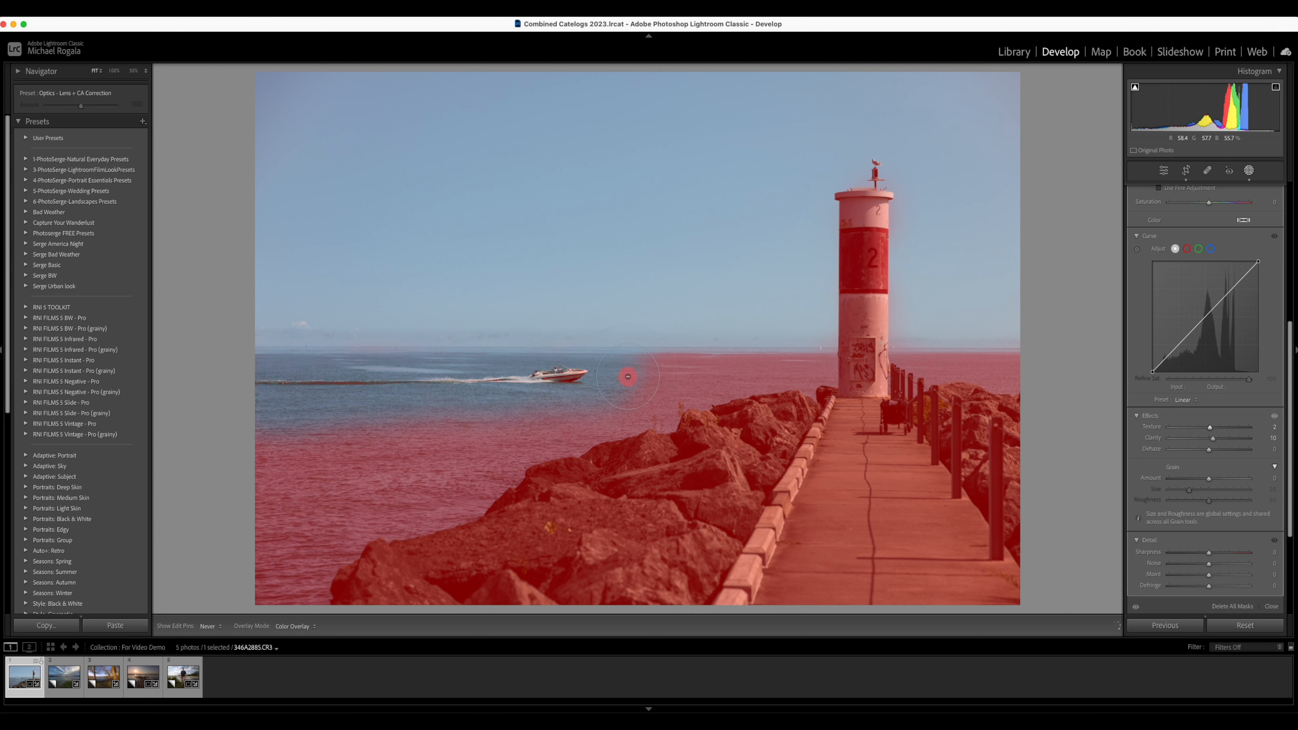
# - Brush the remaining open water out of the mask, down to the edge of the rocks
pyautogui.press('h')
pyautogui.press('h')
pyautogui.scroll(5, 1217, 400)
pyautogui.moveTo(620, 375)
pyautogui.mouseDown()
pyautogui.moveTo(830, 356)
pyautogui.moveTo(807, 388)
pyautogui.moveTo(673, 410)
pyautogui.moveTo(683, 398)
pyautogui.moveTo(660, 429)
pyautogui.moveTo(657, 411)
pyautogui.moveTo(626, 429)
pyautogui.moveTo(619, 409)
pyautogui.moveTo(550, 424)
pyautogui.moveTo(572, 442)
pyautogui.moveTo(502, 471)
pyautogui.moveTo(480, 497)
pyautogui.mouseUp()
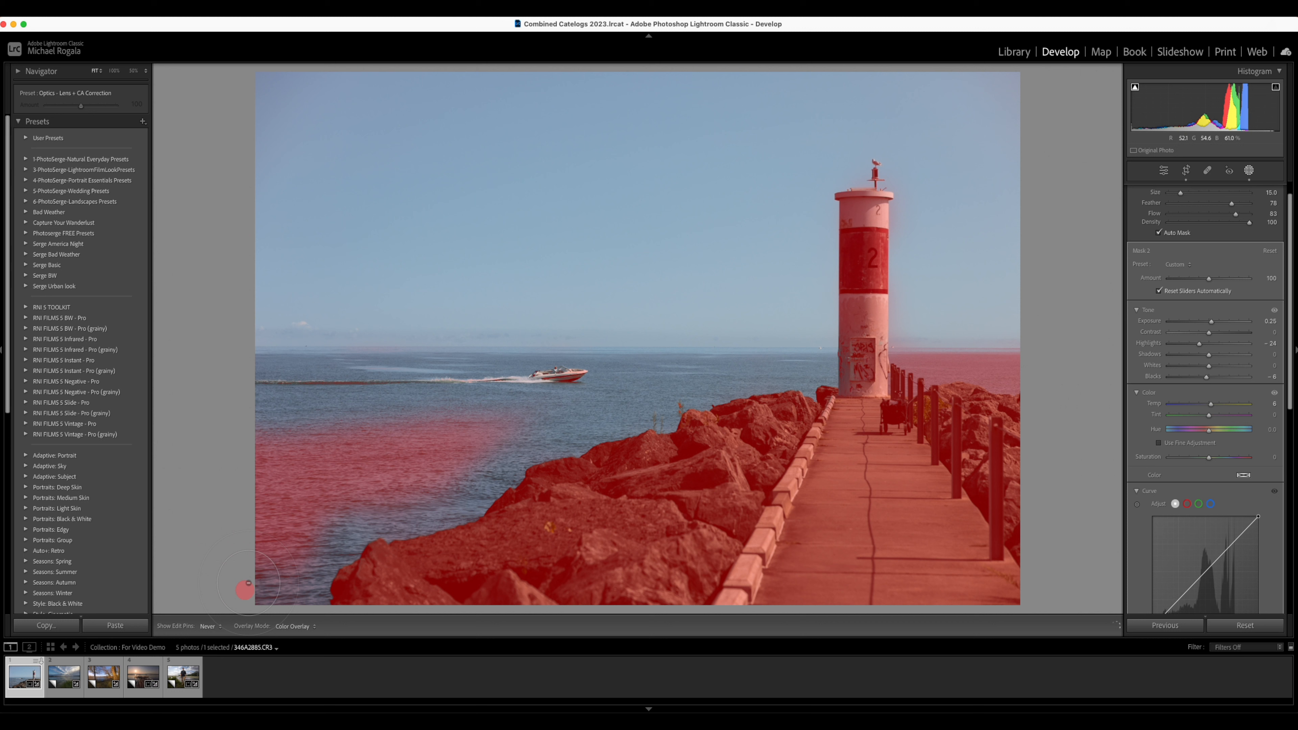
pyautogui.moveTo(267, 565)
pyautogui.mouseDown()
pyautogui.moveTo(338, 473)
pyautogui.moveTo(357, 464)
pyautogui.moveTo(379, 477)
pyautogui.moveTo(569, 386)
pyautogui.moveTo(483, 418)
pyautogui.moveTo(427, 471)
pyautogui.moveTo(443, 460)
pyautogui.moveTo(307, 466)
pyautogui.moveTo(251, 454)
pyautogui.moveTo(239, 465)
pyautogui.moveTo(252, 479)
pyautogui.moveTo(276, 481)
pyautogui.moveTo(249, 531)
pyautogui.moveTo(265, 459)
pyautogui.moveTo(309, 395)
pyautogui.moveTo(424, 364)
pyautogui.moveTo(583, 379)
pyautogui.moveTo(544, 384)
pyautogui.moveTo(569, 365)
pyautogui.moveTo(550, 373)
pyautogui.moveTo(581, 371)
pyautogui.moveTo(500, 385)
pyautogui.moveTo(593, 370)
pyautogui.mouseUp()
pyautogui.moveTo(485, 455)
pyautogui.mouseDown()
pyautogui.moveTo(409, 516)
pyautogui.moveTo(281, 554)
pyautogui.moveTo(311, 562)
pyautogui.moveTo(258, 601)
pyautogui.mouseUp()
pyautogui.press('h')
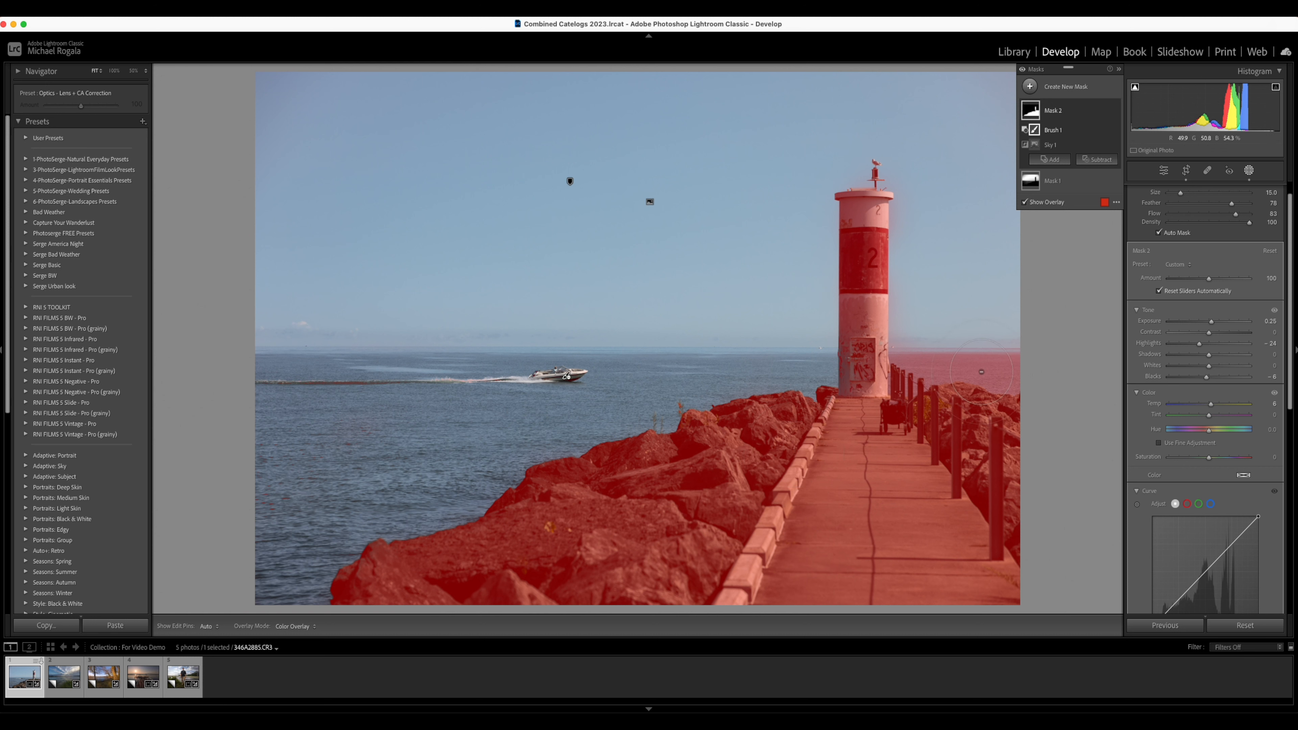
# - Reduce the brush size to 6.0 and paint out the strip of water behind the posts beside the lighthouse
pyautogui.scroll(-6, 991, 349)
pyautogui.moveTo(947, 362)
pyautogui.mouseDown()
pyautogui.moveTo(1024, 360)
pyautogui.moveTo(974, 361)
pyautogui.moveTo(1024, 373)
pyautogui.moveTo(1013, 387)
pyautogui.moveTo(1038, 383)
pyautogui.moveTo(932, 376)
pyautogui.moveTo(899, 363)
pyautogui.moveTo(953, 359)
pyautogui.moveTo(897, 351)
pyautogui.moveTo(948, 364)
pyautogui.moveTo(917, 370)
pyautogui.moveTo(948, 366)
pyautogui.mouseUp()
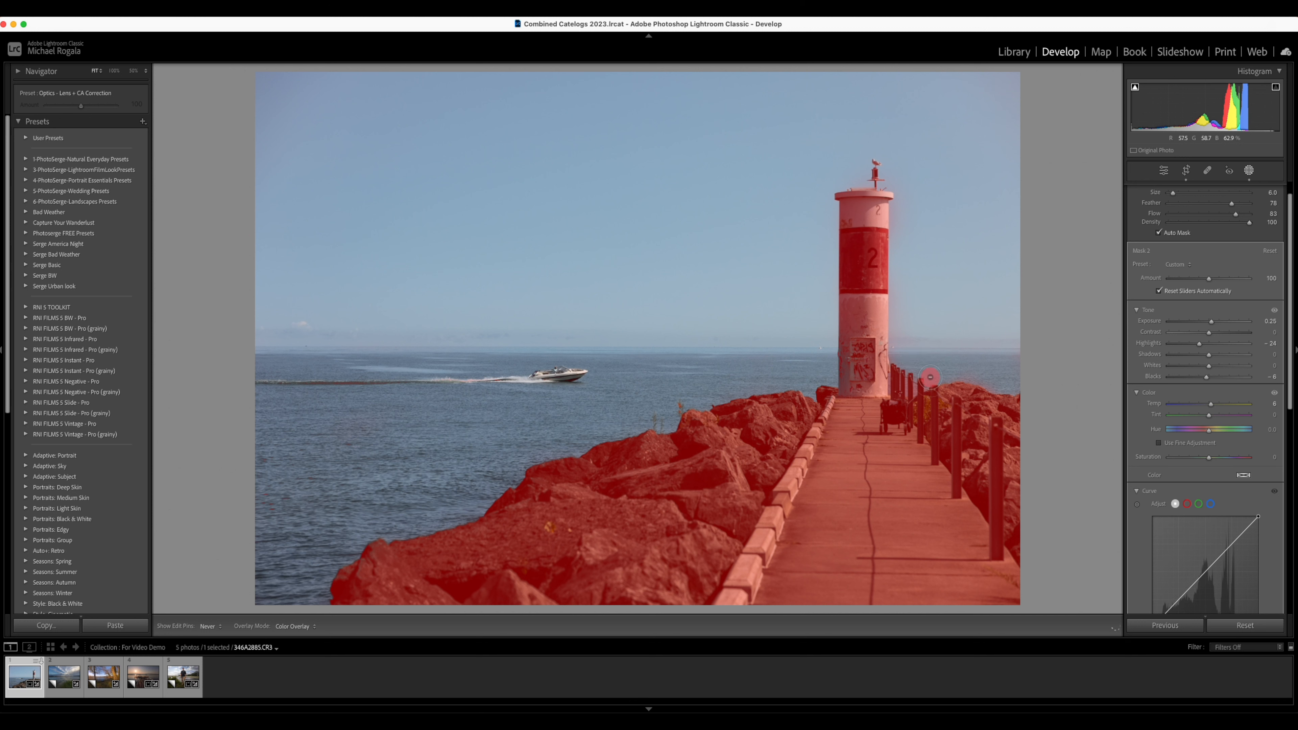
pyautogui.press('h')
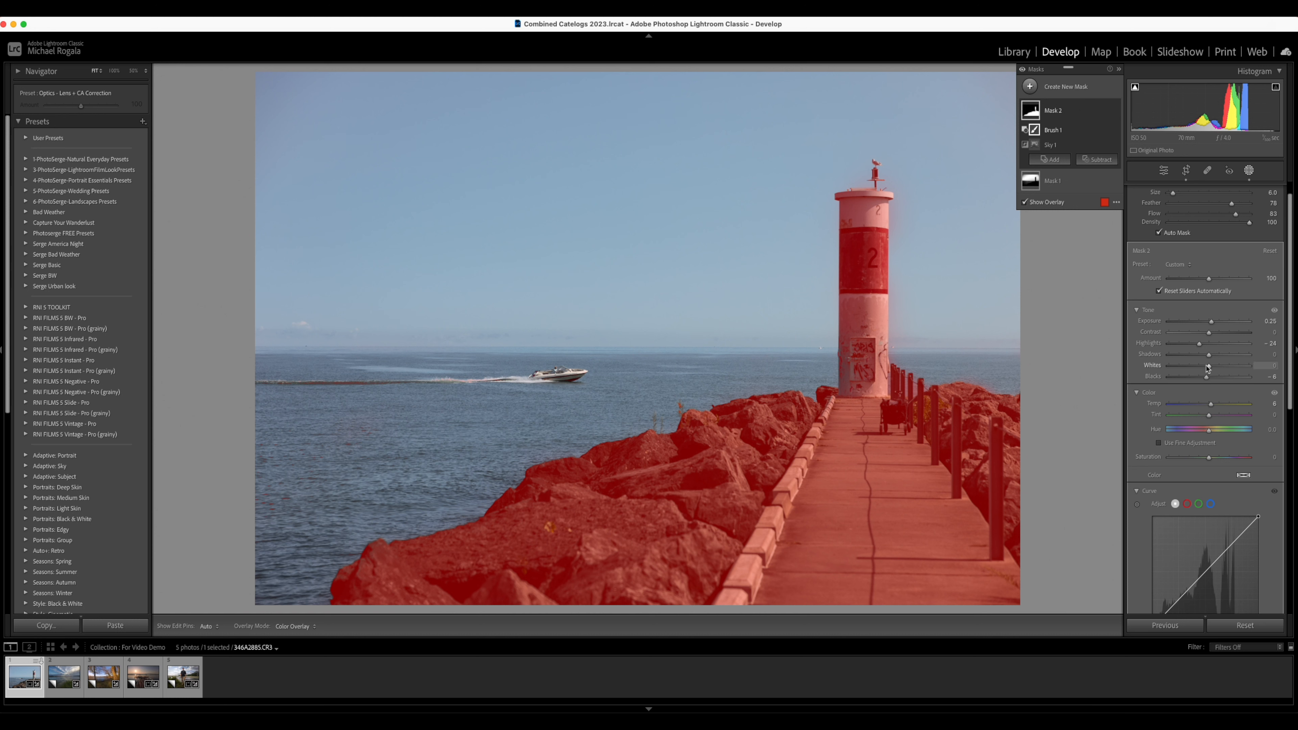
# - Refine the foreground mask with Highlights -25, Blacks -7, Saturation 4 and Shadows 16
pyautogui.moveTo(1202, 348); pyautogui.dragTo(1199, 346)
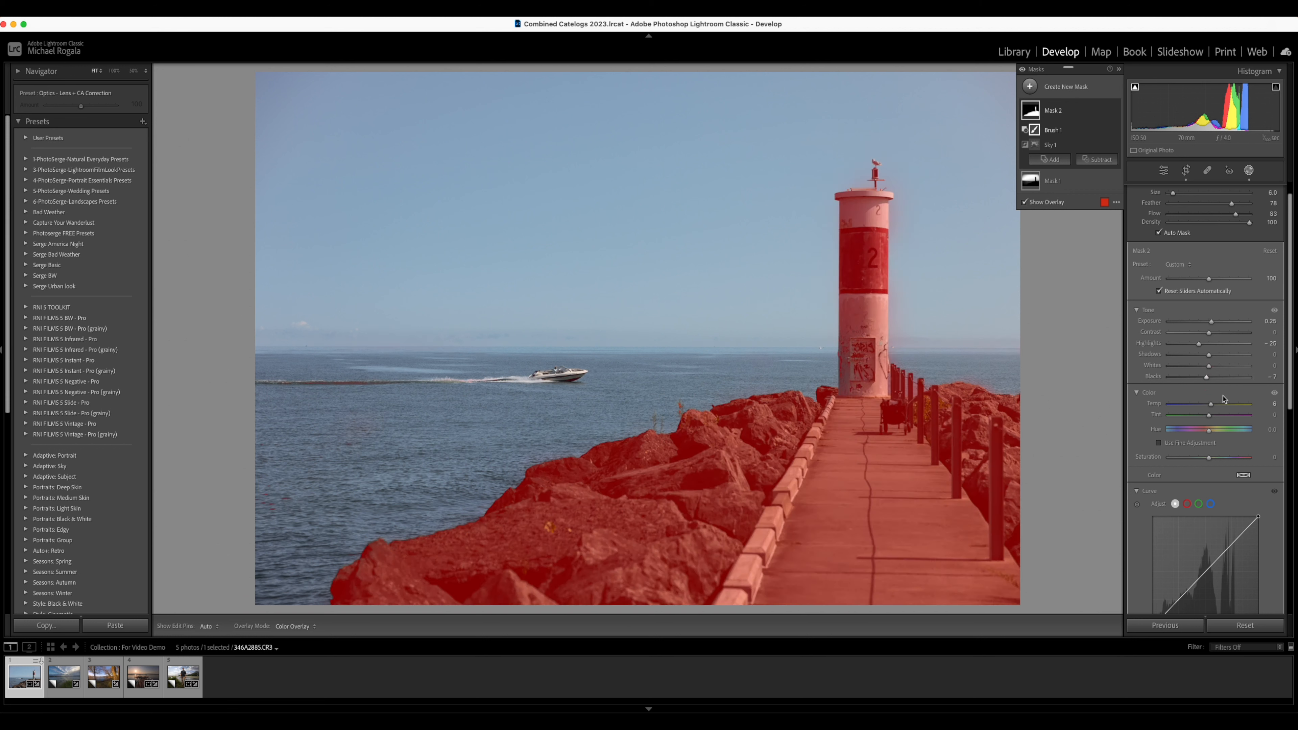
pyautogui.click(1210, 458)
pyautogui.moveTo(1210, 458); pyautogui.dragTo(1211, 458)
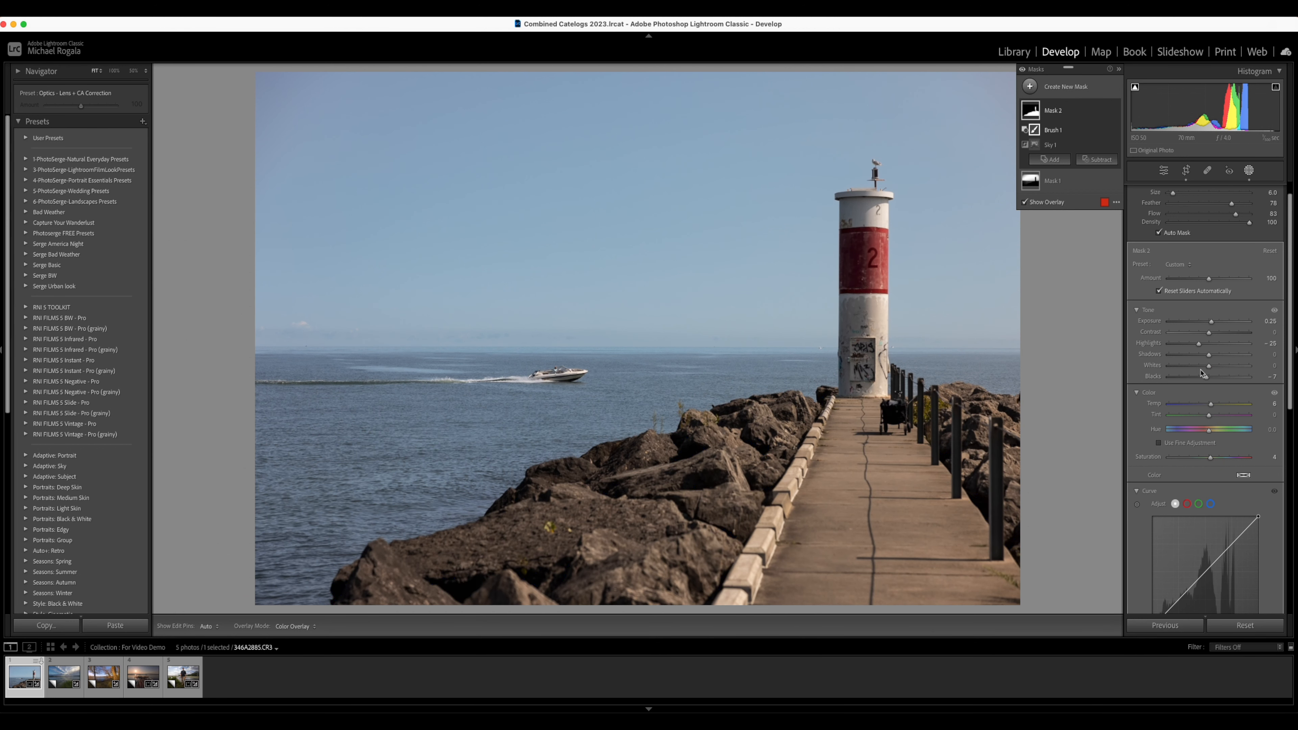
pyautogui.click(1209, 355)
pyautogui.moveTo(1209, 357); pyautogui.dragTo(1216, 355)
# - Increase the foreground mask's Texture slightly and set its Whites to 2
pyautogui.scroll(-5, 1226, 405)
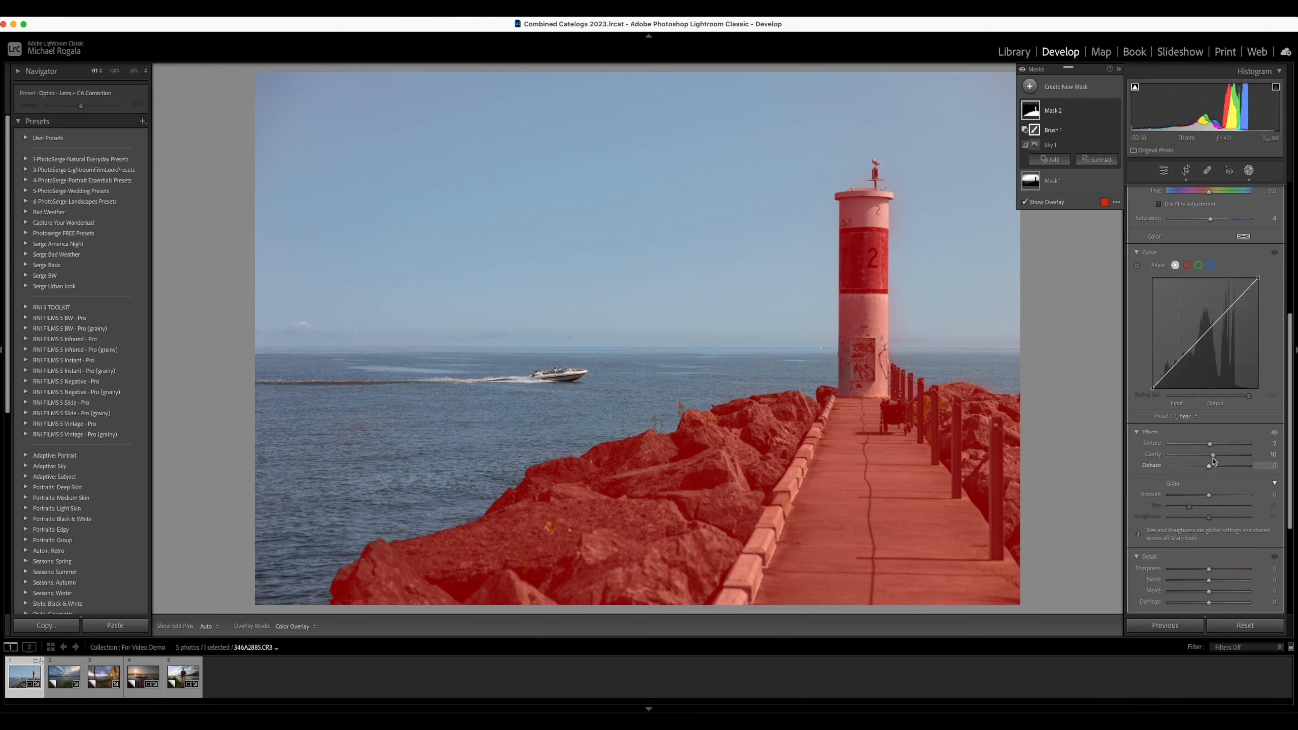
pyautogui.moveTo(1211, 449); pyautogui.dragTo(1215, 447)
pyautogui.scroll(5, 1211, 419)
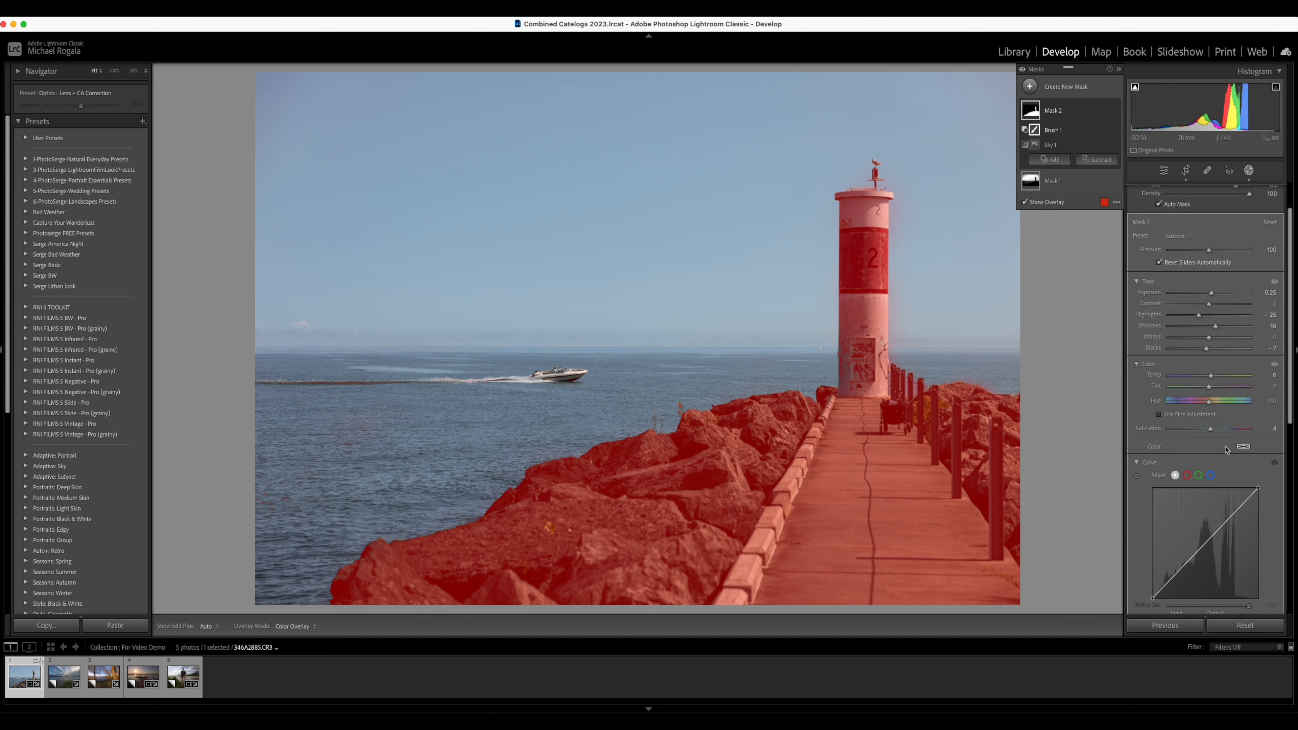
pyautogui.moveTo(1209, 388); pyautogui.dragTo(1210, 390)
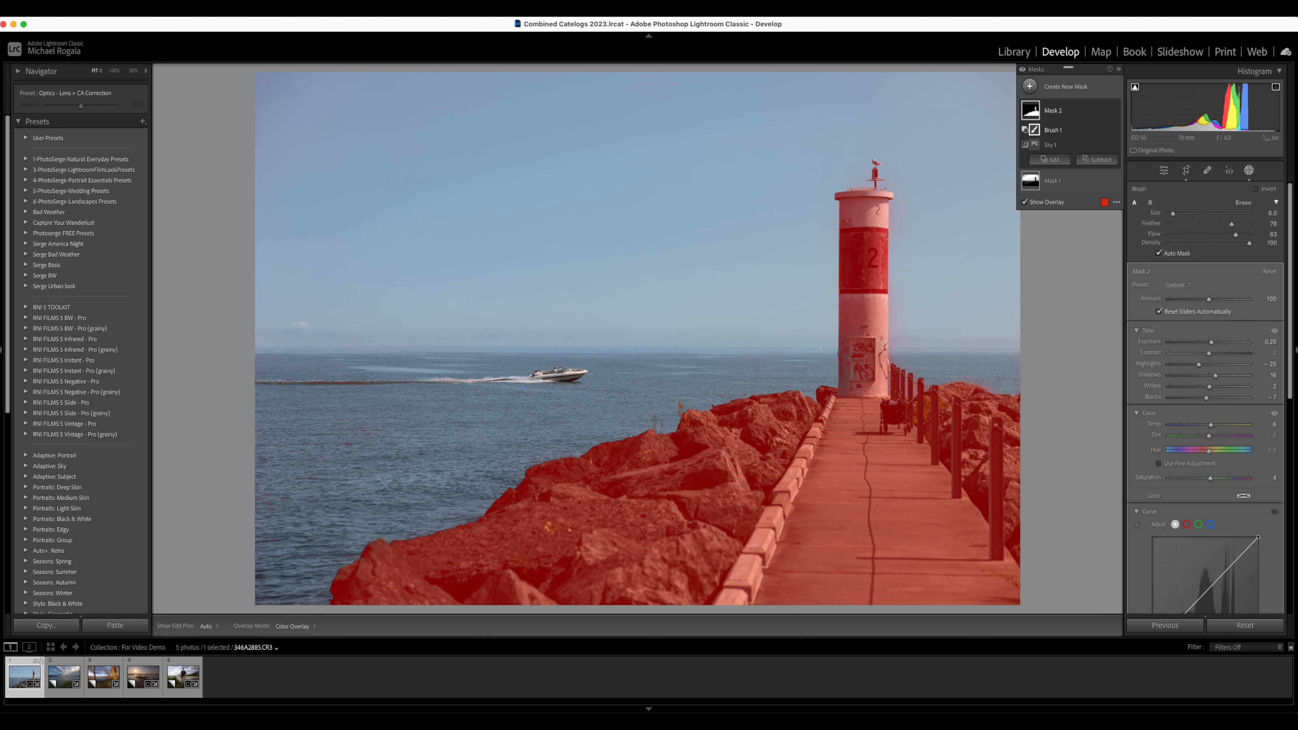
# - Switch to the next photo in the collection, the lake with grasses under a cloudy sky
pyautogui.press('Right')
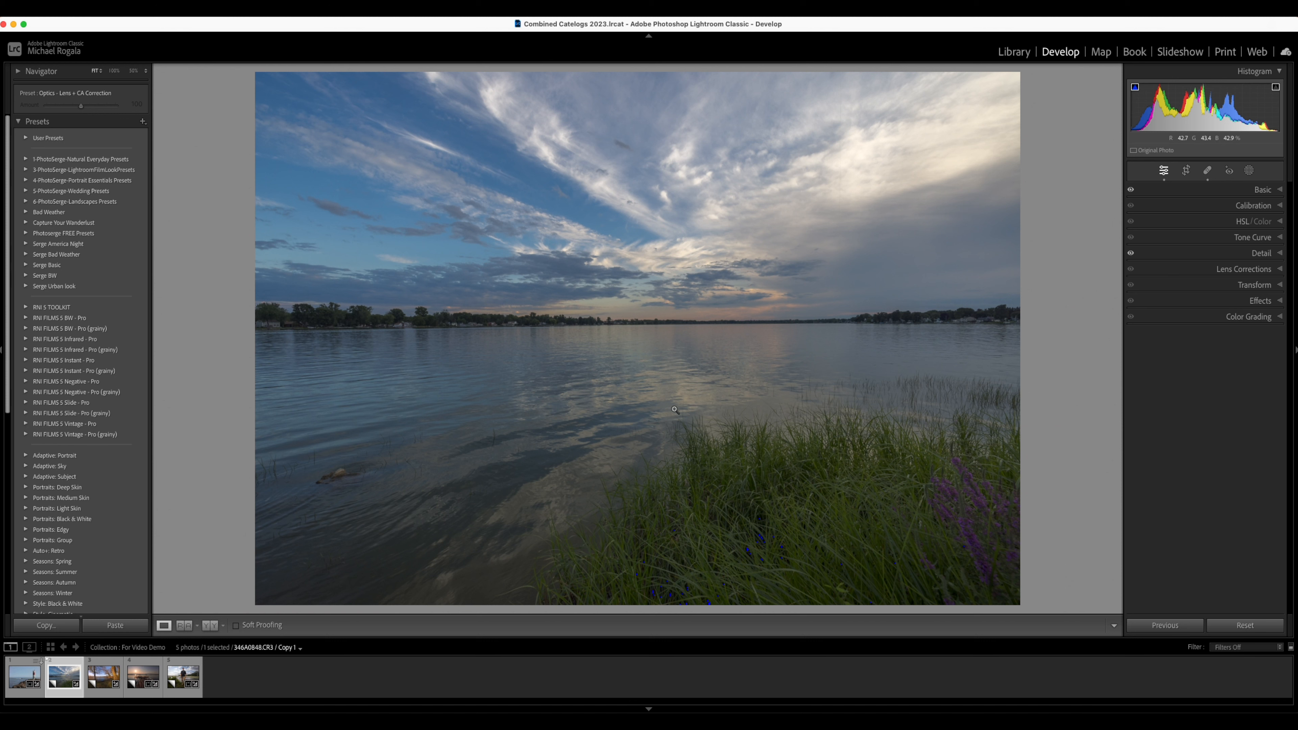
# - Try a post-crop vignette with an amount of -20 on the lake photo and reset it
pyautogui.click(1280, 301)
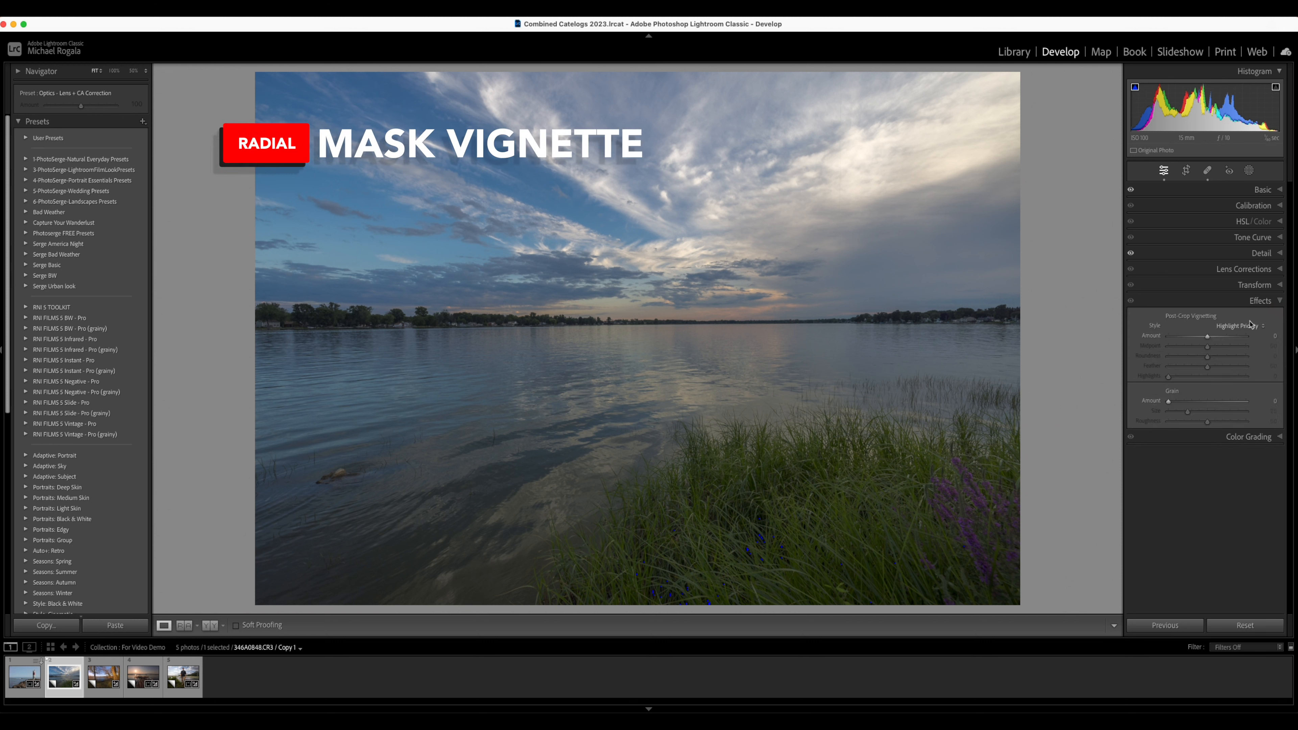
pyautogui.moveTo(1207, 336); pyautogui.dragTo(1201, 341)
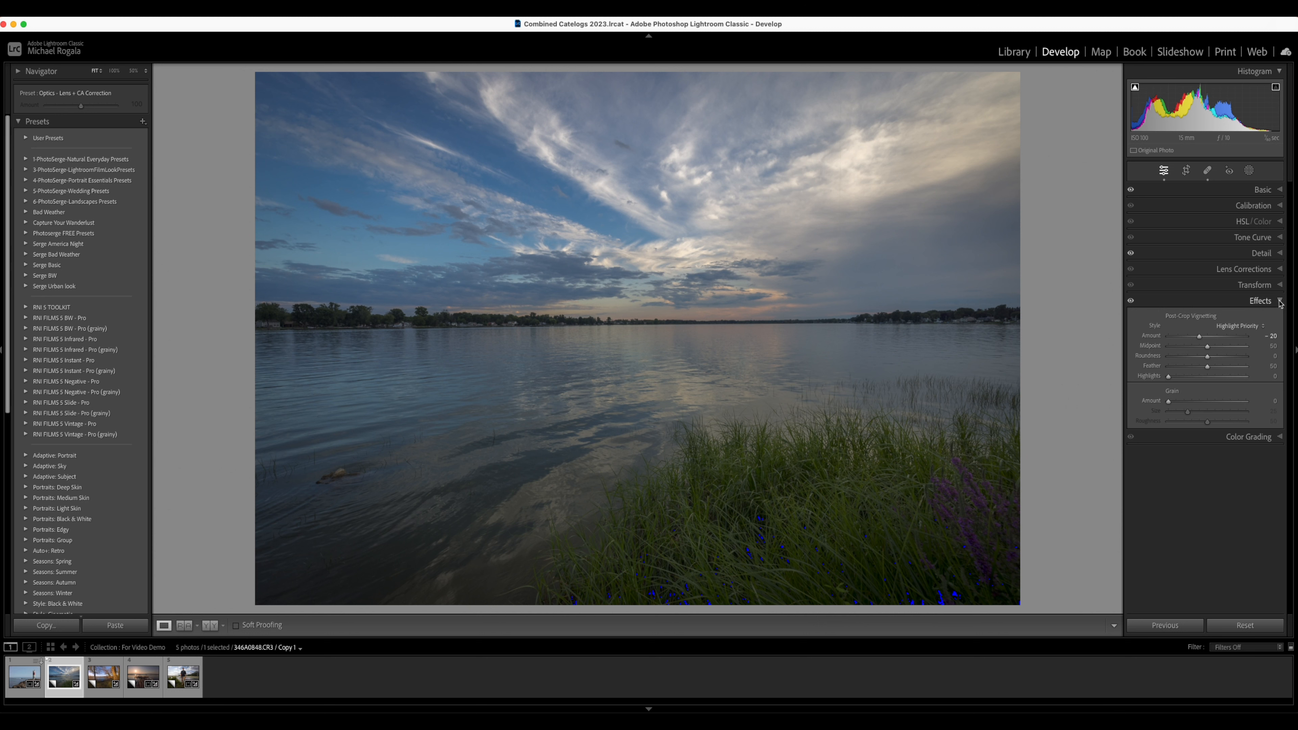
pyautogui.doubleClick(1150, 337)
pyautogui.click(1280, 301)
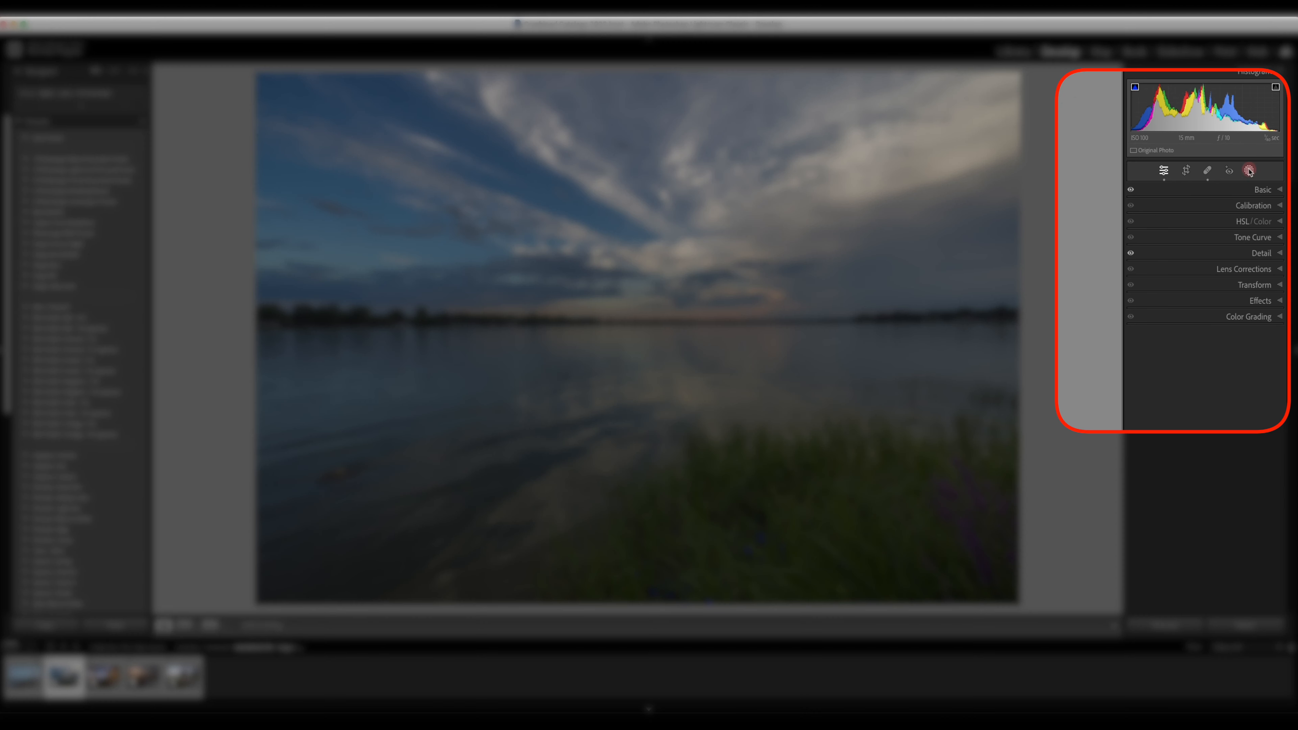
# - Add a large radial gradient mask to the lake photo, centred near the horizon and nearly filling the frame
pyautogui.click(1250, 171)
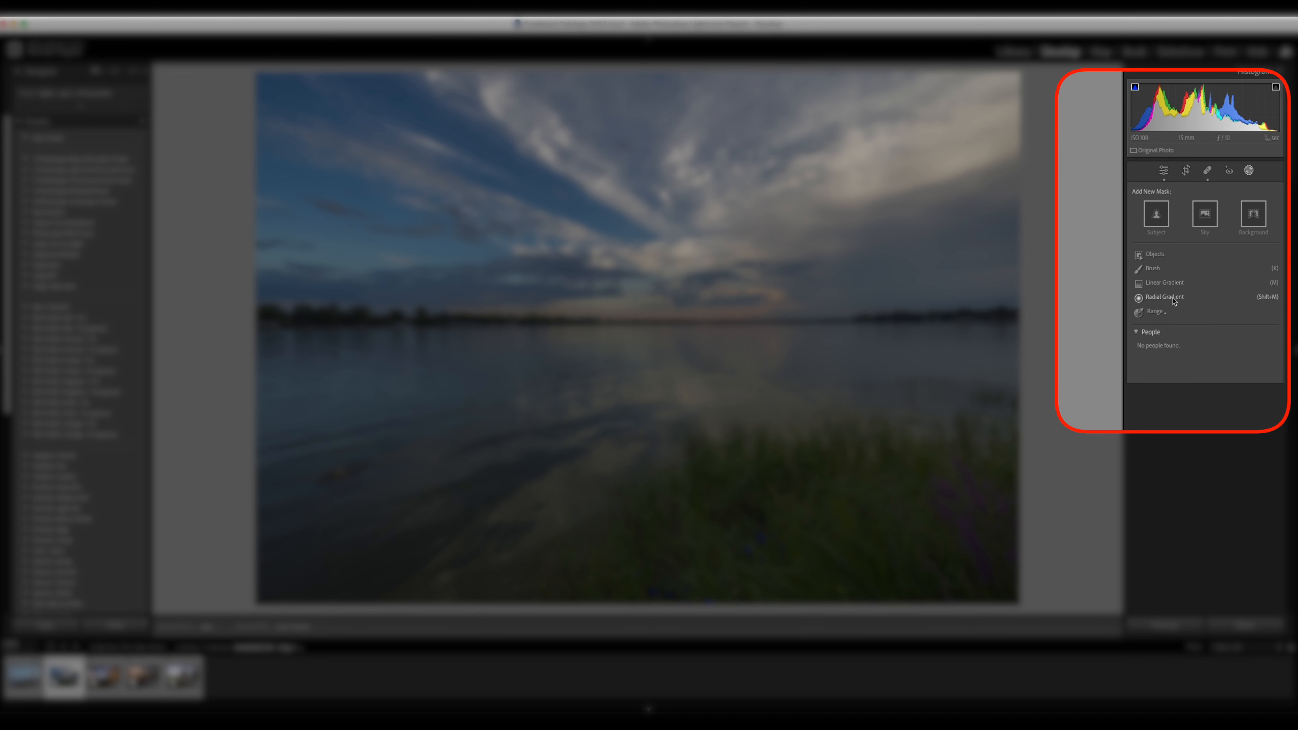
pyautogui.click(1170, 297)
pyautogui.moveTo(575, 280); pyautogui.dragTo(930, 558)
pyautogui.moveTo(576, 282); pyautogui.dragTo(637, 330)
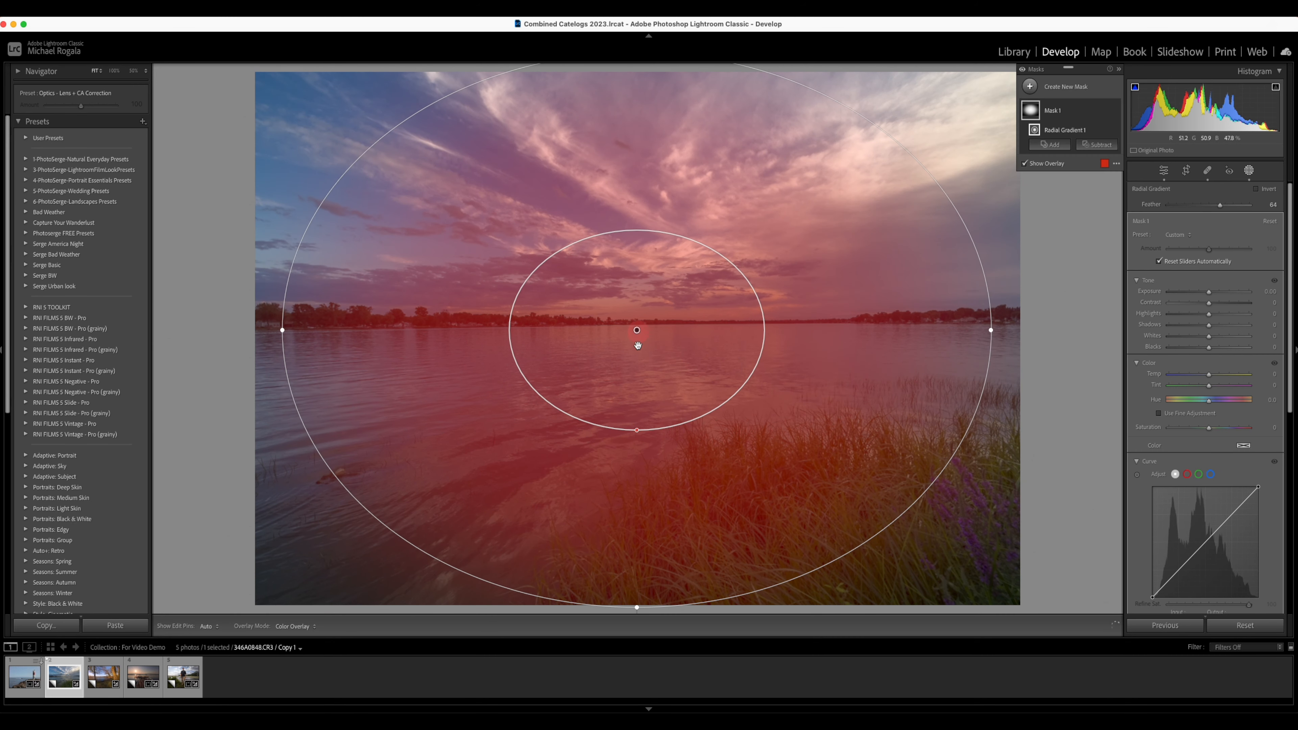
pyautogui.moveTo(634, 602); pyautogui.dragTo(637, 591)
pyautogui.moveTo(636, 331); pyautogui.dragTo(642, 335)
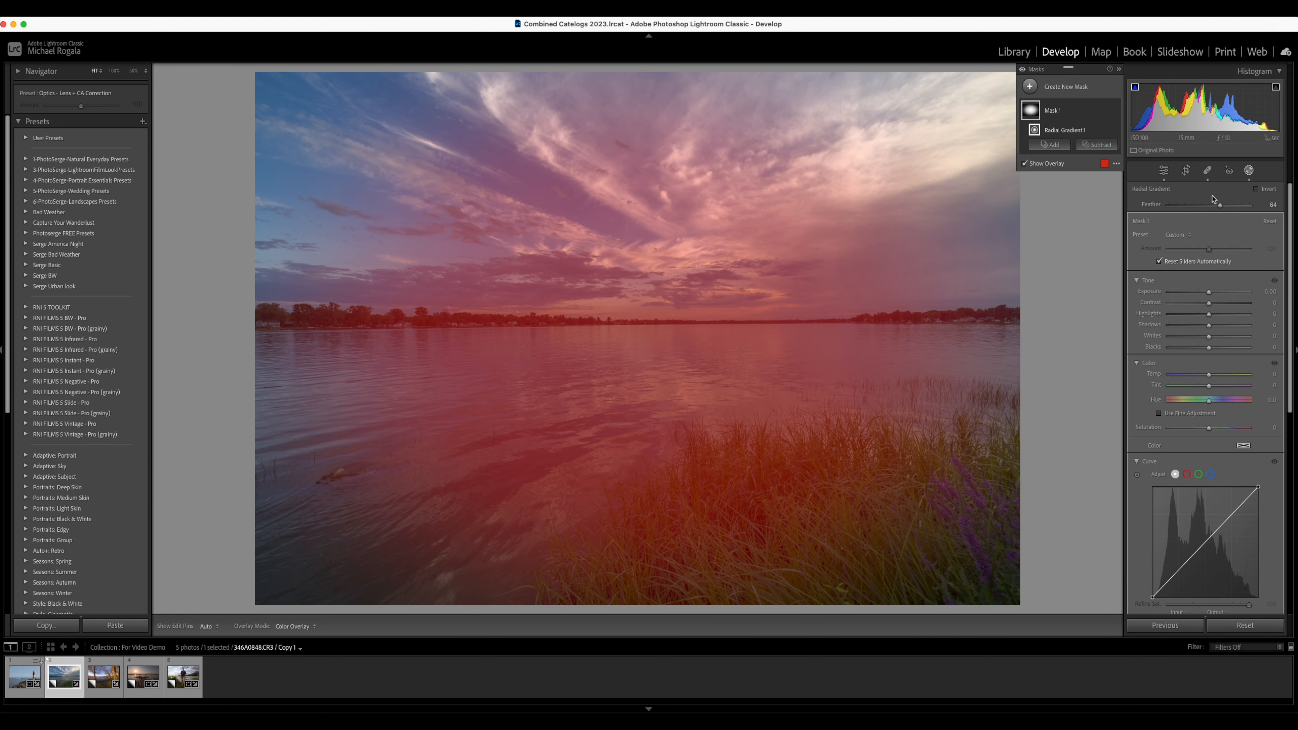
# - Invert the radial gradient mask, set its Feather to 57 and darken the edges with Exposure -0.69
pyautogui.click(1257, 192)
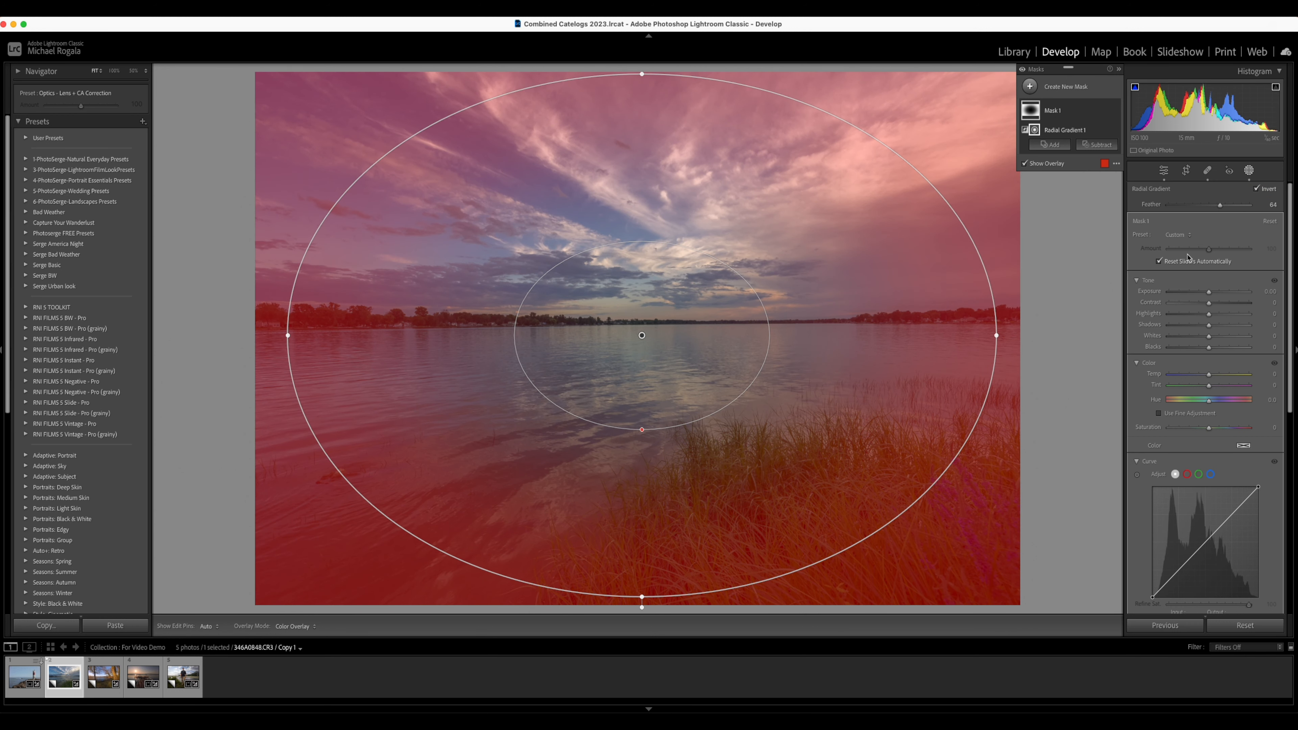
pyautogui.moveTo(1220, 204); pyautogui.dragTo(1214, 205)
pyautogui.moveTo(1210, 291); pyautogui.dragTo(1203, 296)
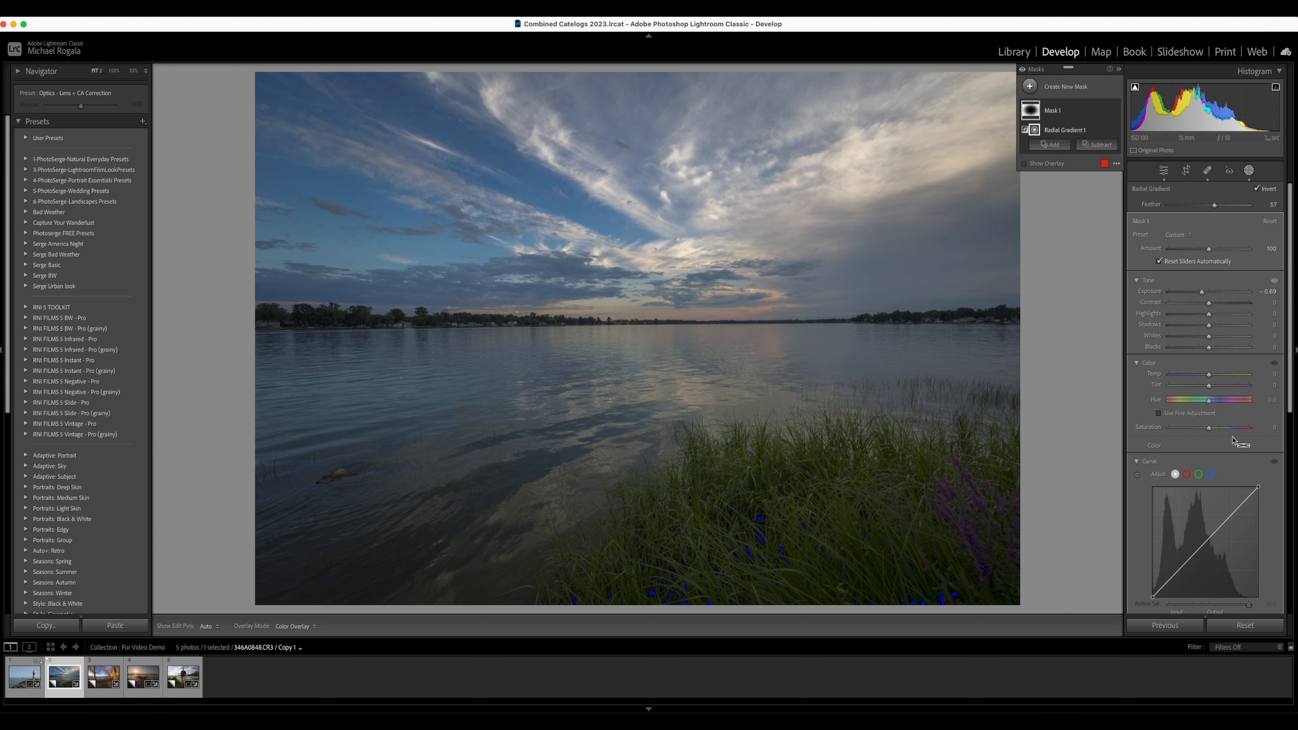
# - Set the inverted radial mask's Saturation to -10, Clarity to -28 and Texture to -15
pyautogui.moveTo(1209, 429); pyautogui.dragTo(1204, 429)
pyautogui.scroll(-4, 1205, 430)
pyautogui.moveTo(1209, 547); pyautogui.dragTo(1202, 538)
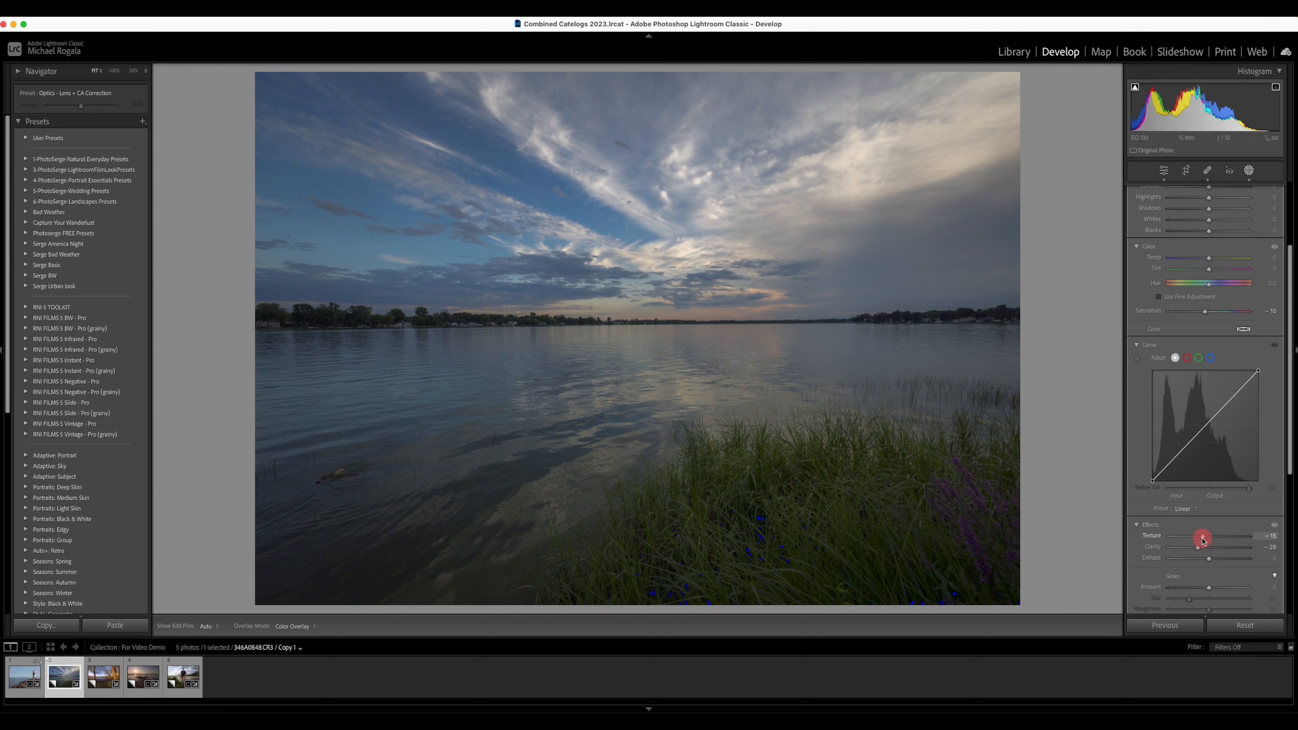
pyautogui.moveTo(1202, 538); pyautogui.dragTo(1203, 538)
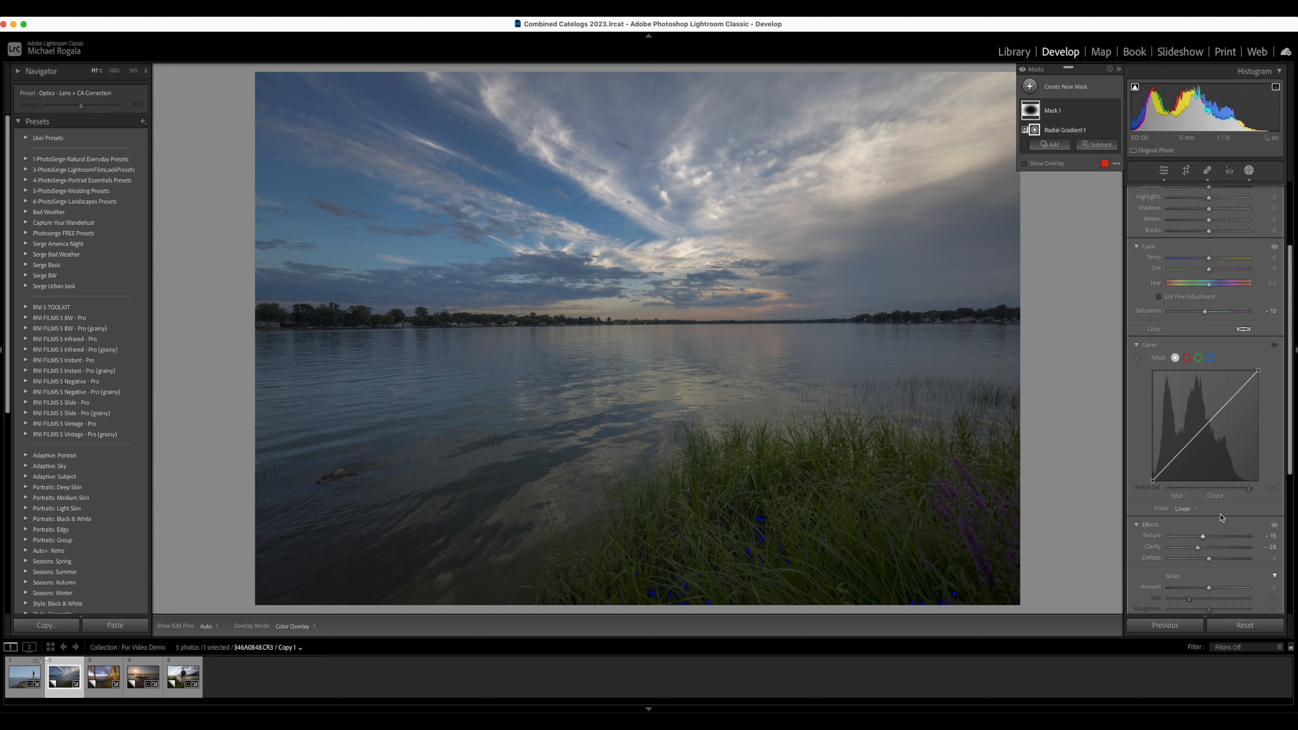
pyautogui.scroll(-5, 1220, 370)
# - Create a second, smaller radial gradient mask centred over the bright sky and water at the horizon
pyautogui.click(1030, 109)
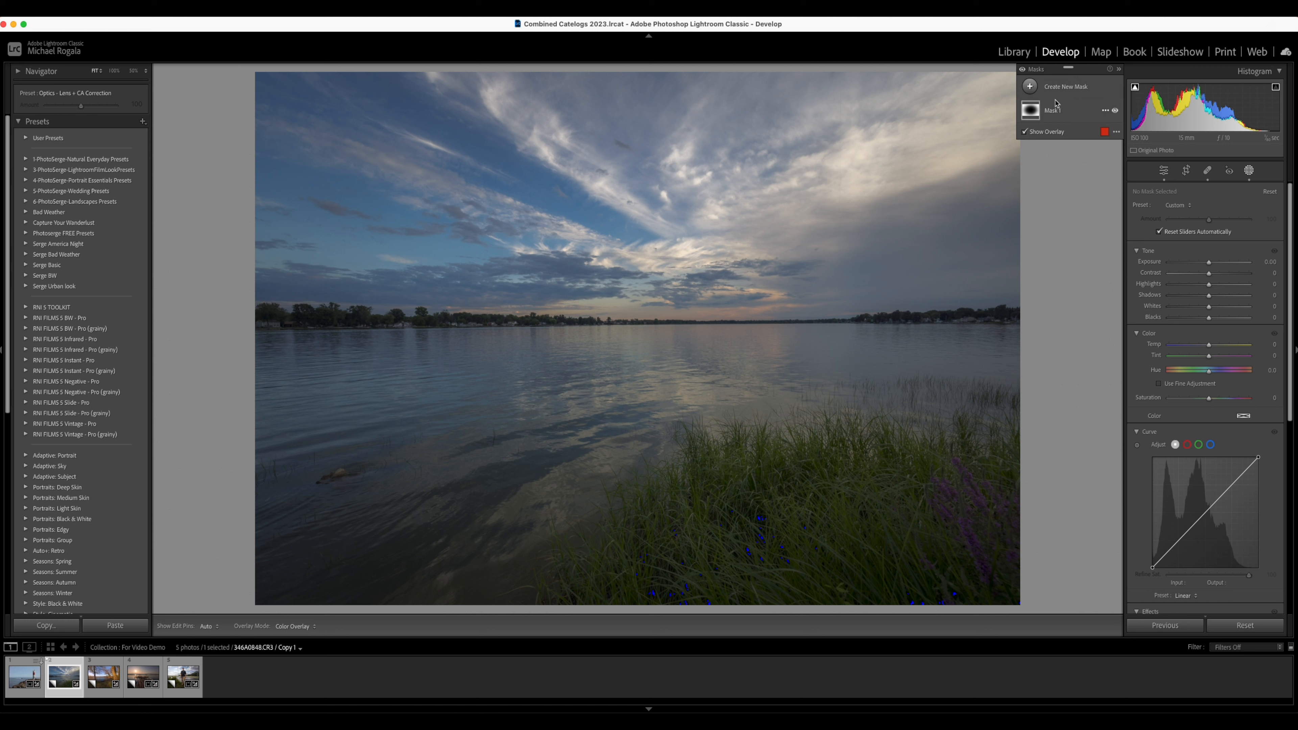
pyautogui.click(1030, 86)
pyautogui.click(1087, 212)
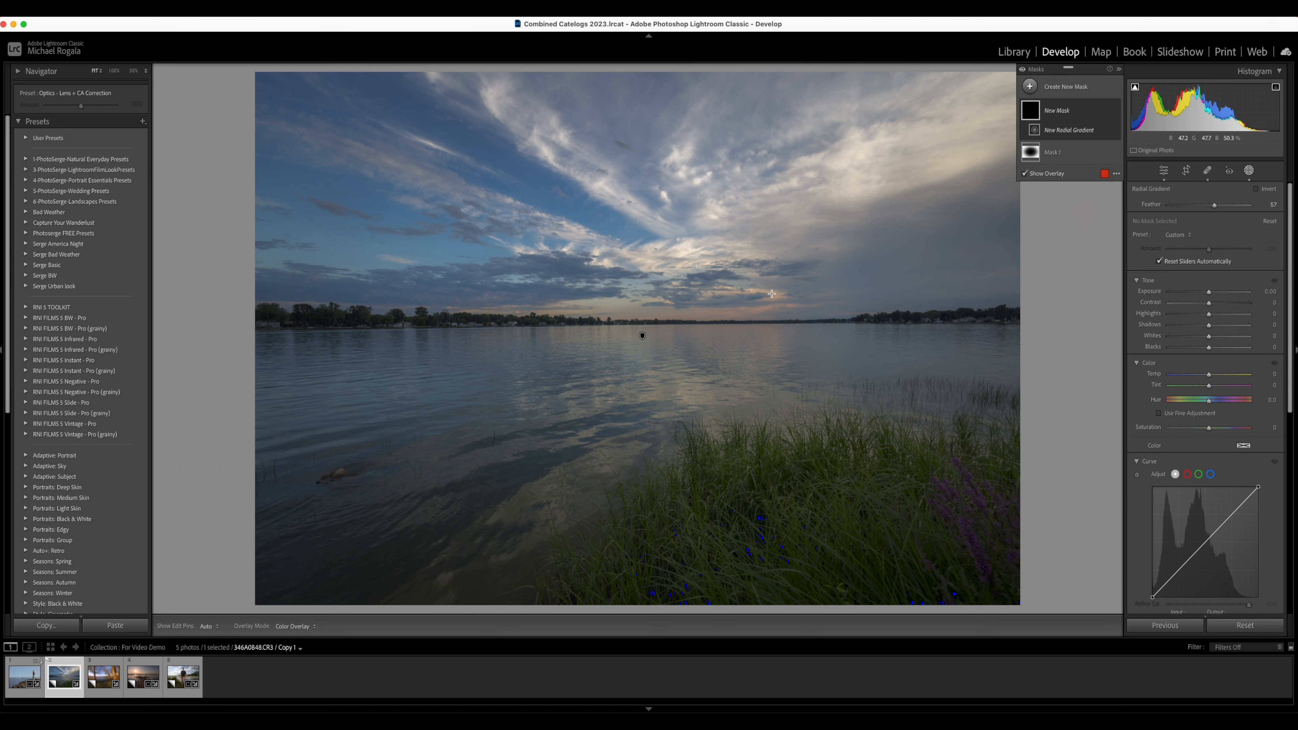
pyautogui.moveTo(597, 283); pyautogui.dragTo(891, 473)
pyautogui.moveTo(596, 282); pyautogui.dragTo(638, 311)
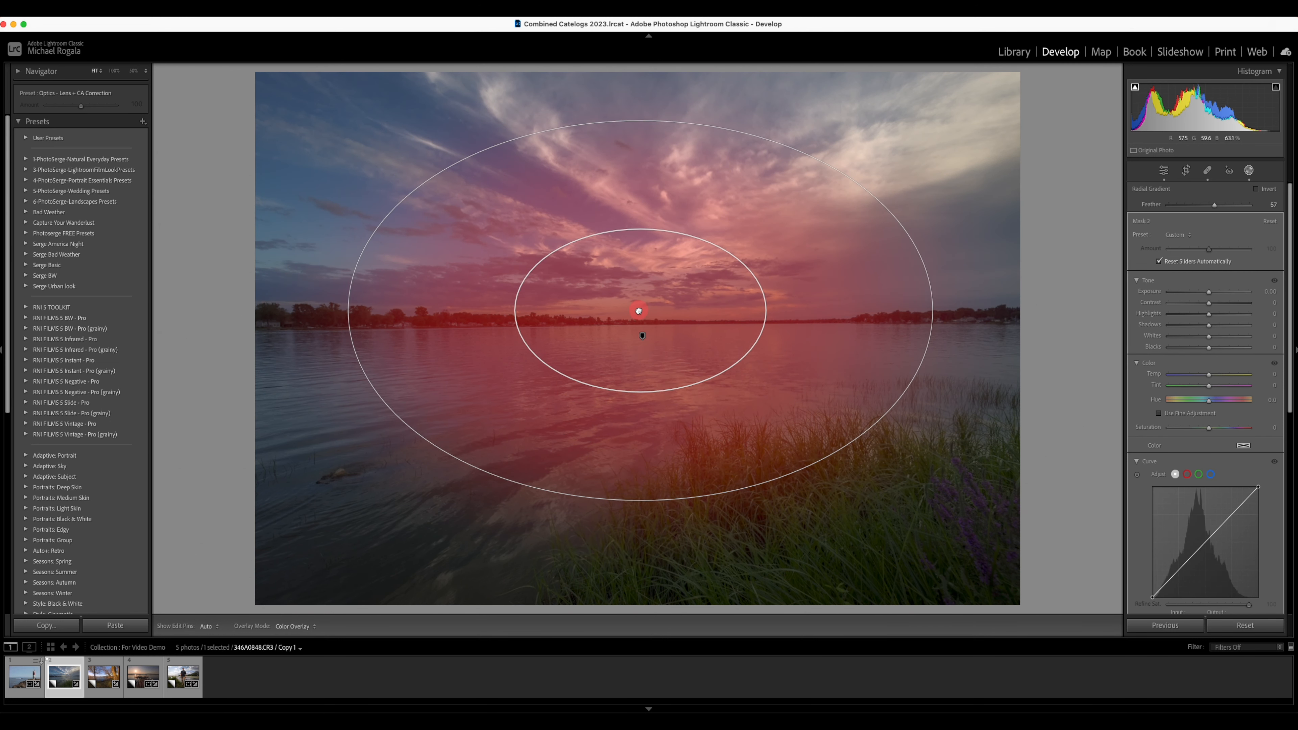
# - Brighten and warm the central radial mask with Exposure 0.31, Whites 12, Temp 10 and Tint 4, and close masking
pyautogui.click(1207, 292)
pyautogui.moveTo(1208, 292); pyautogui.dragTo(1210, 295)
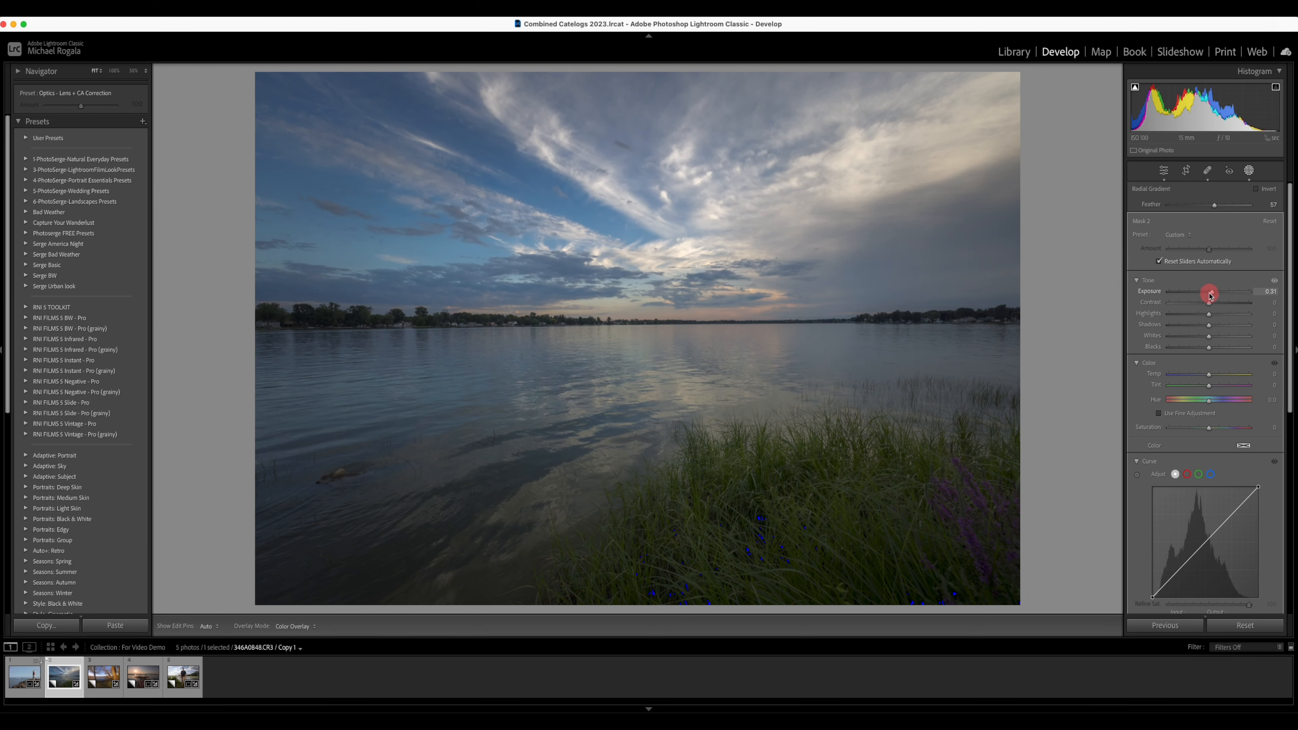
pyautogui.moveTo(1211, 295); pyautogui.dragTo(1211, 295)
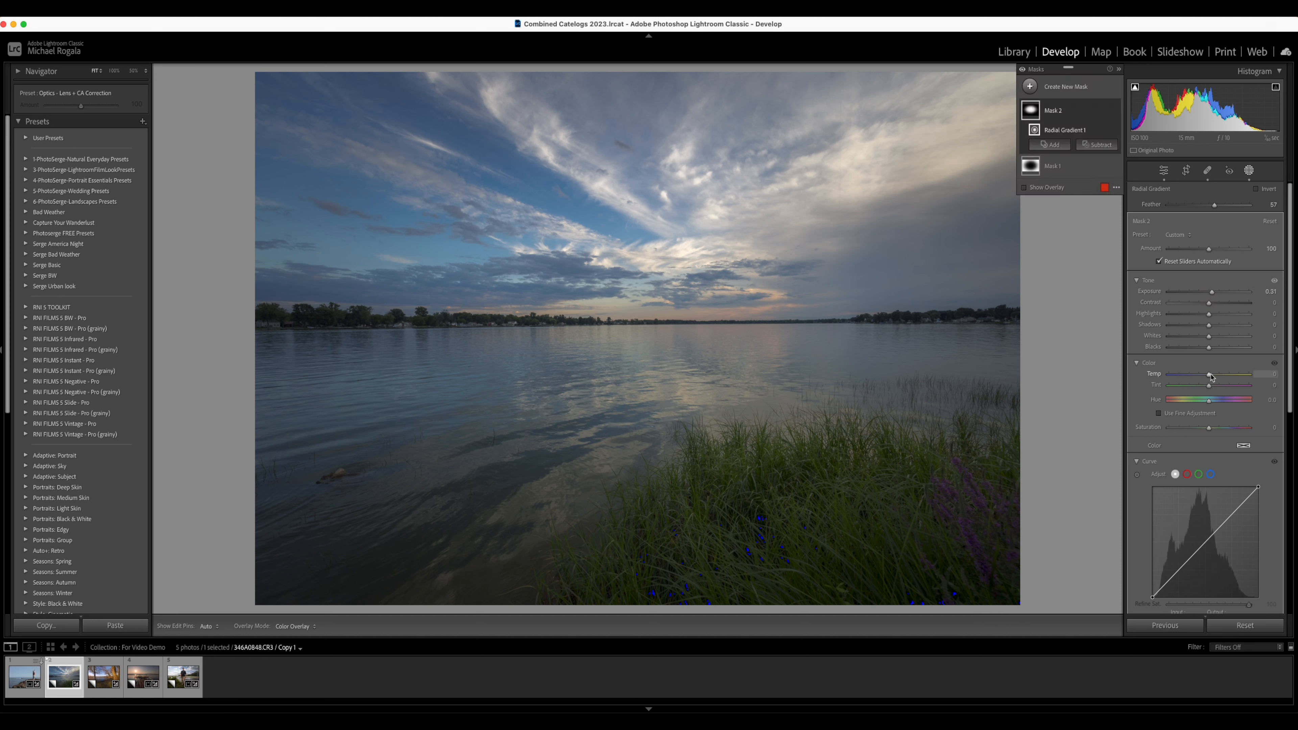
pyautogui.moveTo(1209, 376); pyautogui.dragTo(1209, 388)
pyautogui.moveTo(1208, 336); pyautogui.dragTo(1213, 336)
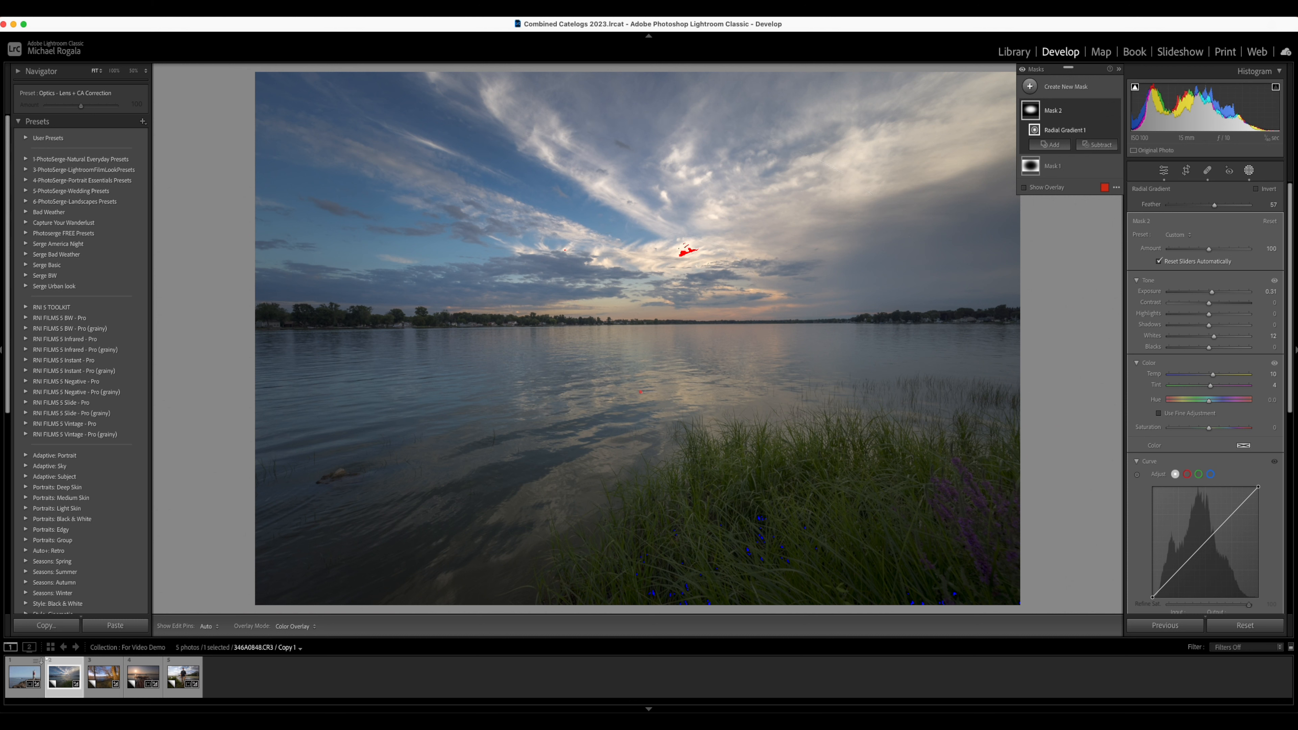
pyautogui.click(1249, 170)
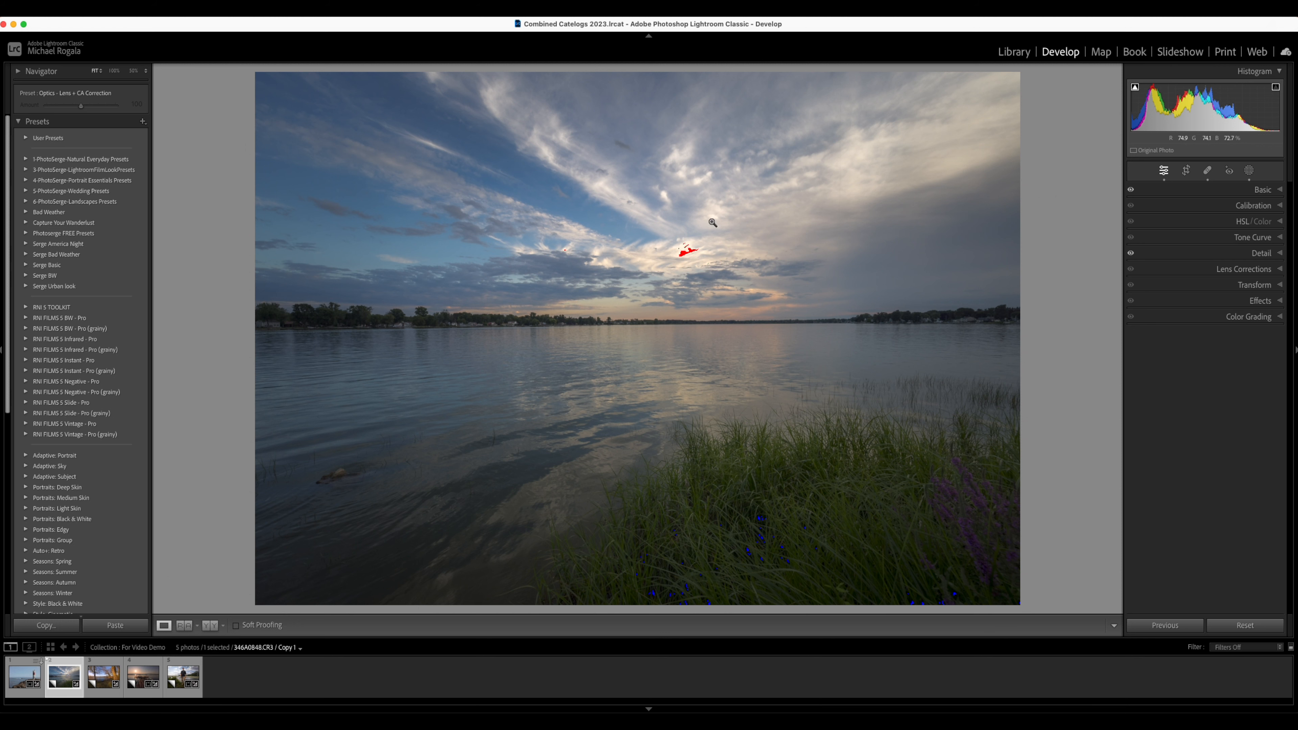
# - On the next photo, with the trees by the water, create a Select Background mask and subtract the sky from it
pyautogui.press('Right')
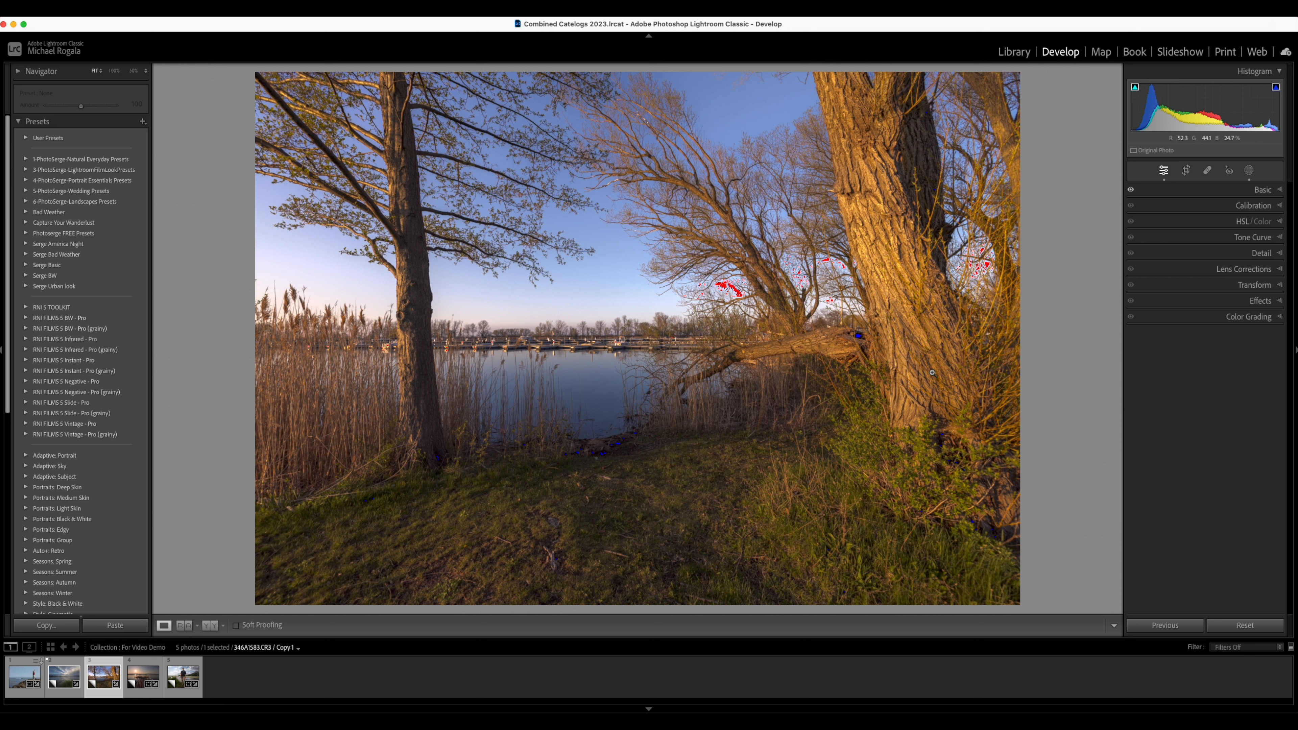
pyautogui.click(1247, 172)
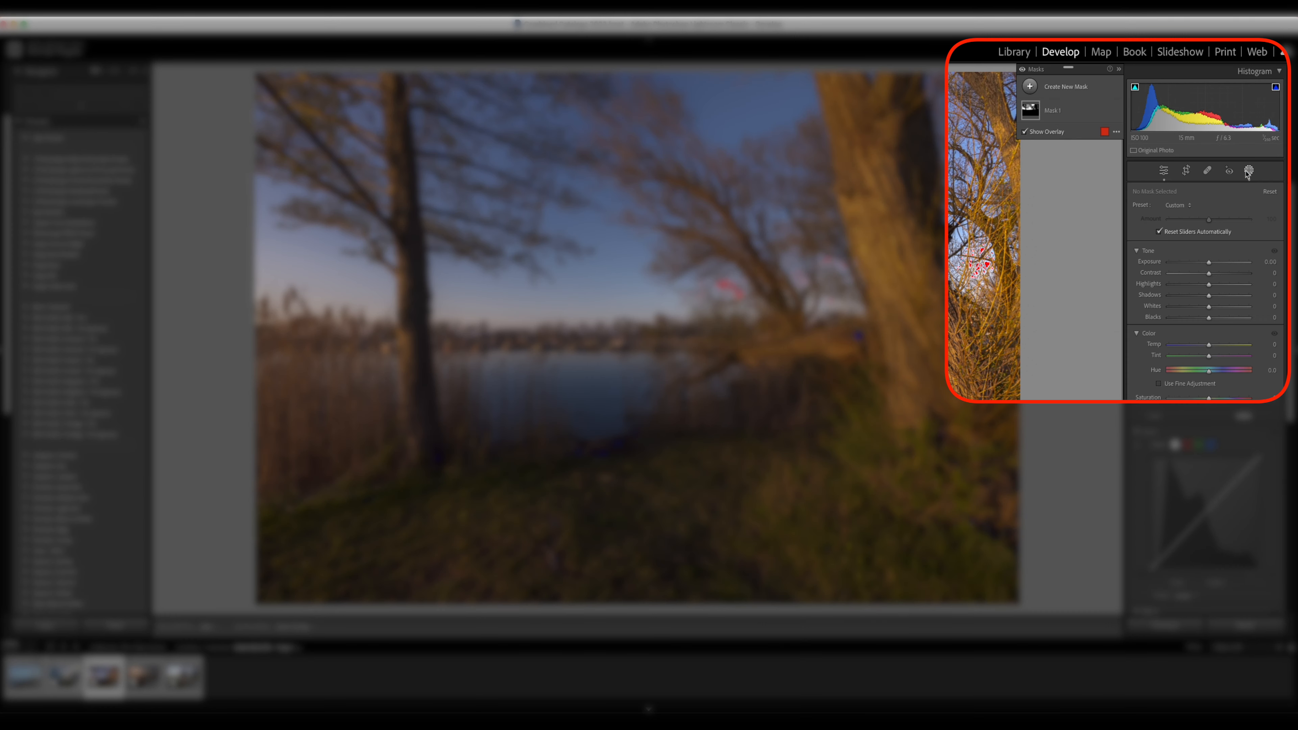
pyautogui.click(1031, 87)
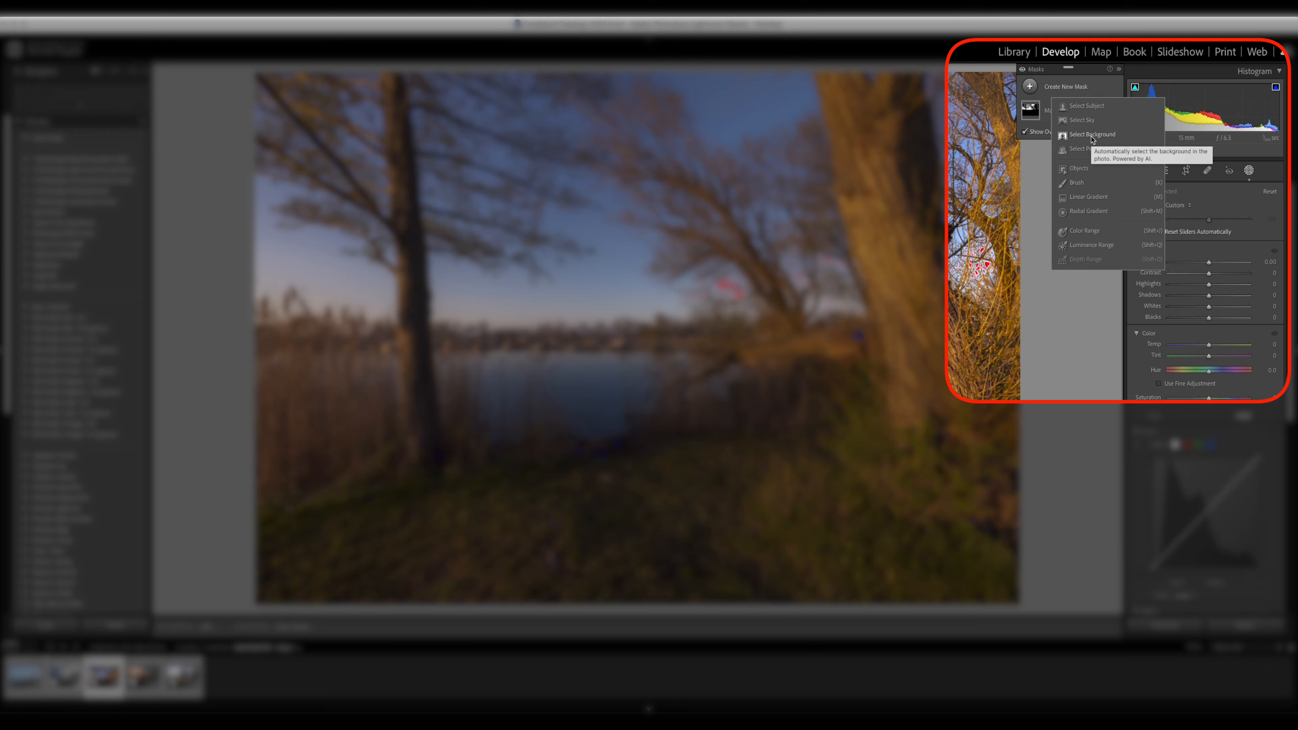
pyautogui.click(1139, 155)
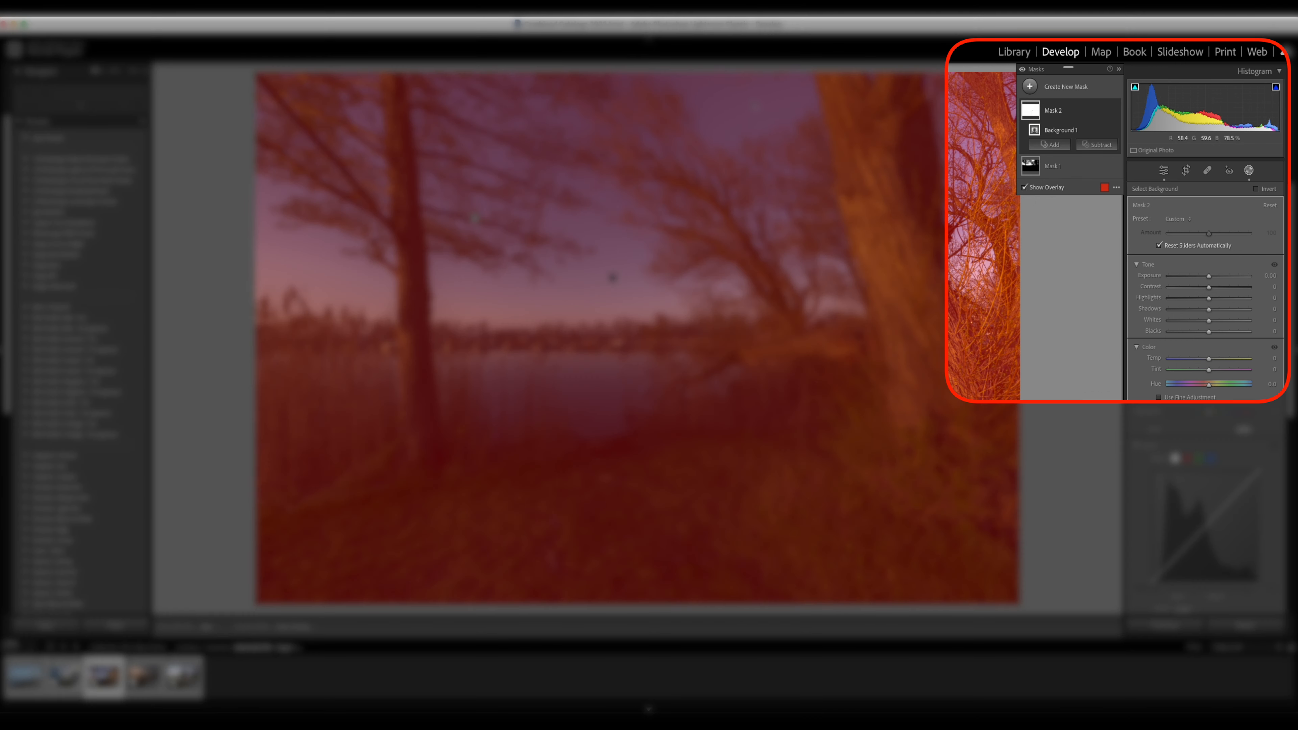
pyautogui.click(1092, 146)
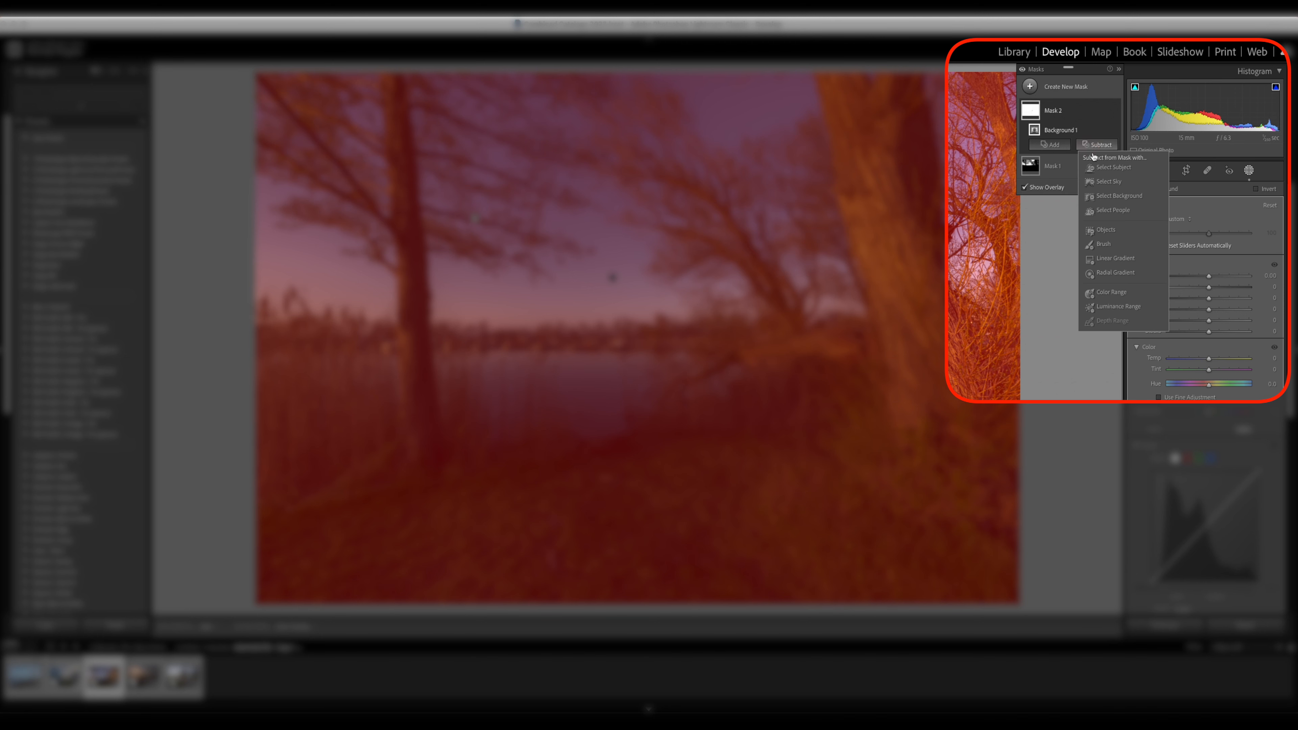
pyautogui.click(1107, 182)
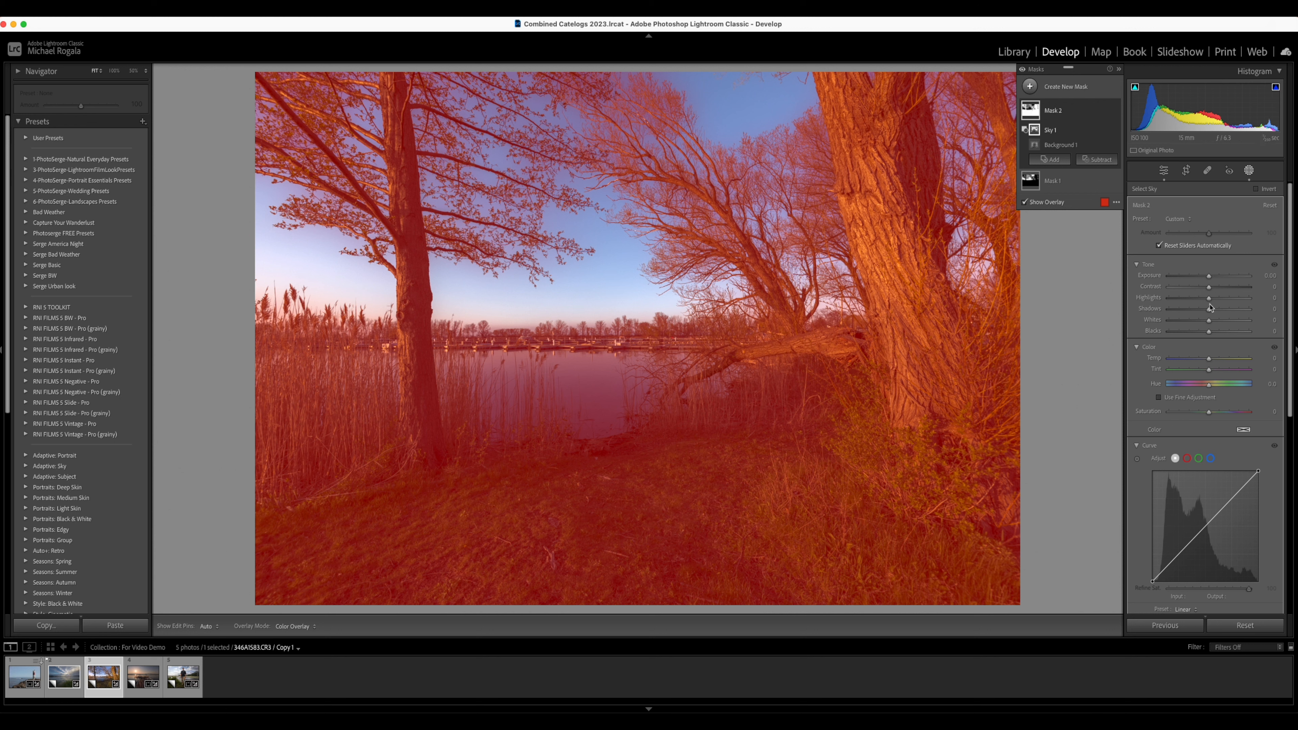
# - Lower the tree photo's foreground mask to about -44 Highlights, -13 Blacks and -13 Temp
pyautogui.moveTo(1209, 302); pyautogui.dragTo(1192, 309)
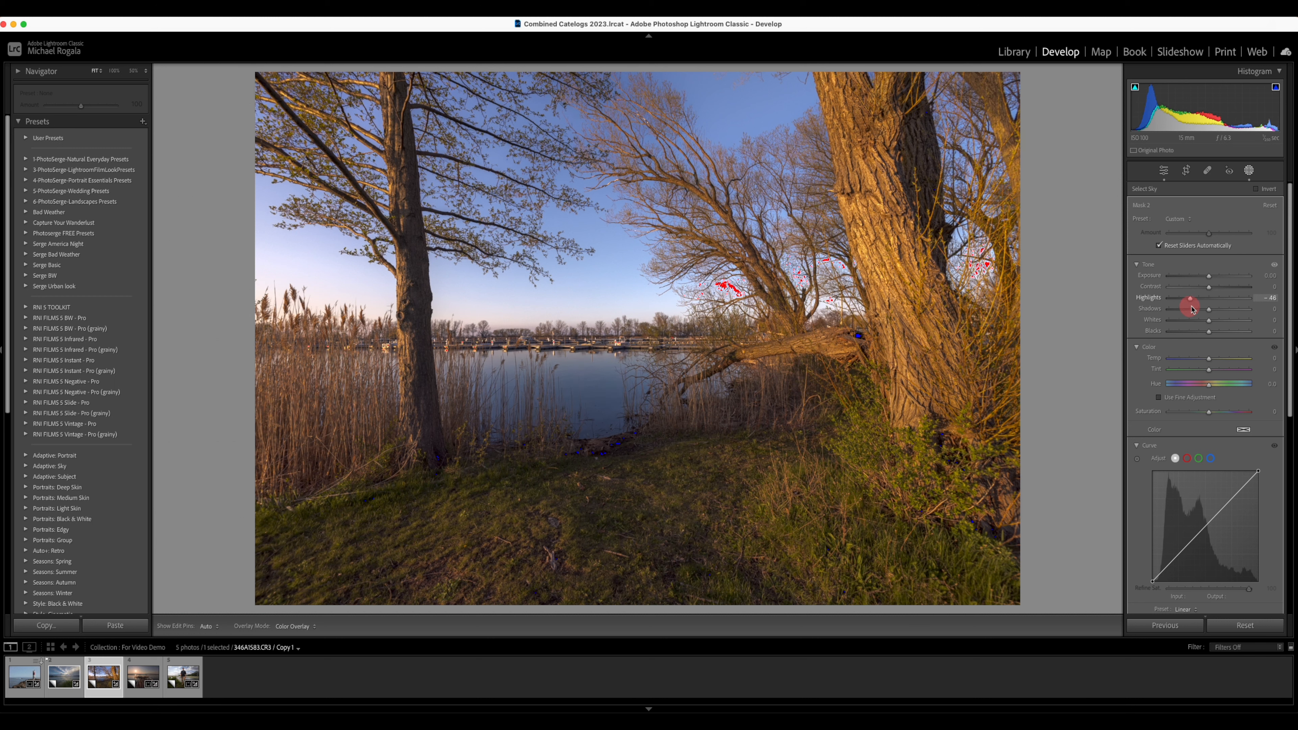
pyautogui.click(1209, 332)
pyautogui.moveTo(1209, 333); pyautogui.dragTo(1204, 336)
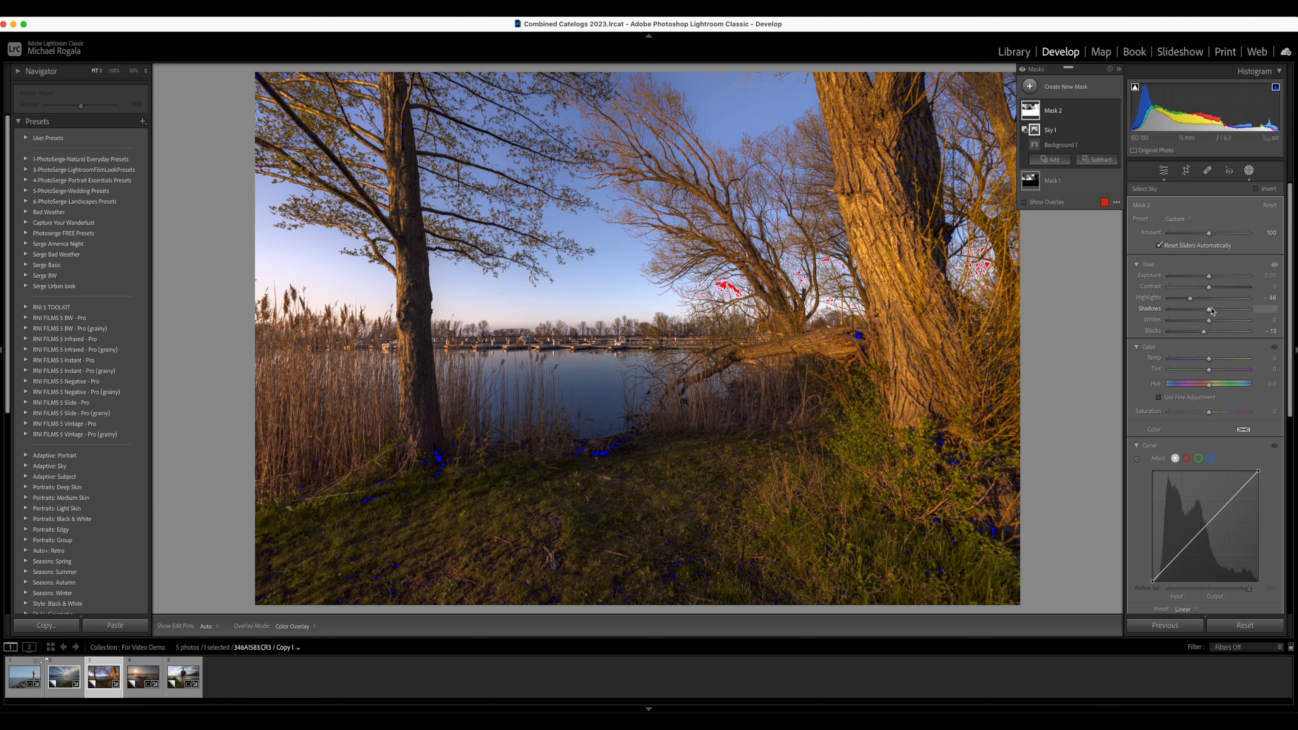
pyautogui.moveTo(1209, 360); pyautogui.dragTo(1203, 365)
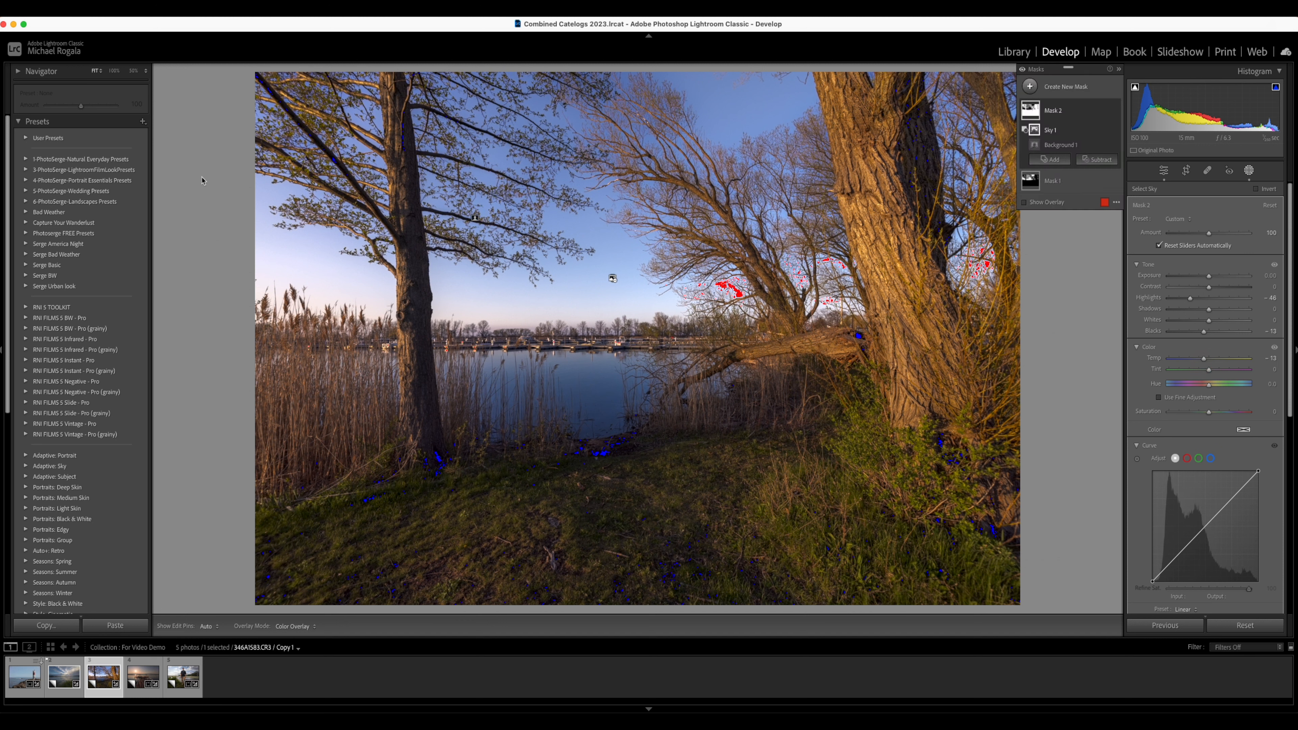
# - Set the foreground mask's Texture to 12, Clarity to 17 and Shadows to 17, and reduce its Saturation slightly
pyautogui.scroll(-10, 1206, 409)
pyautogui.moveTo(1208, 374); pyautogui.dragTo(1214, 363)
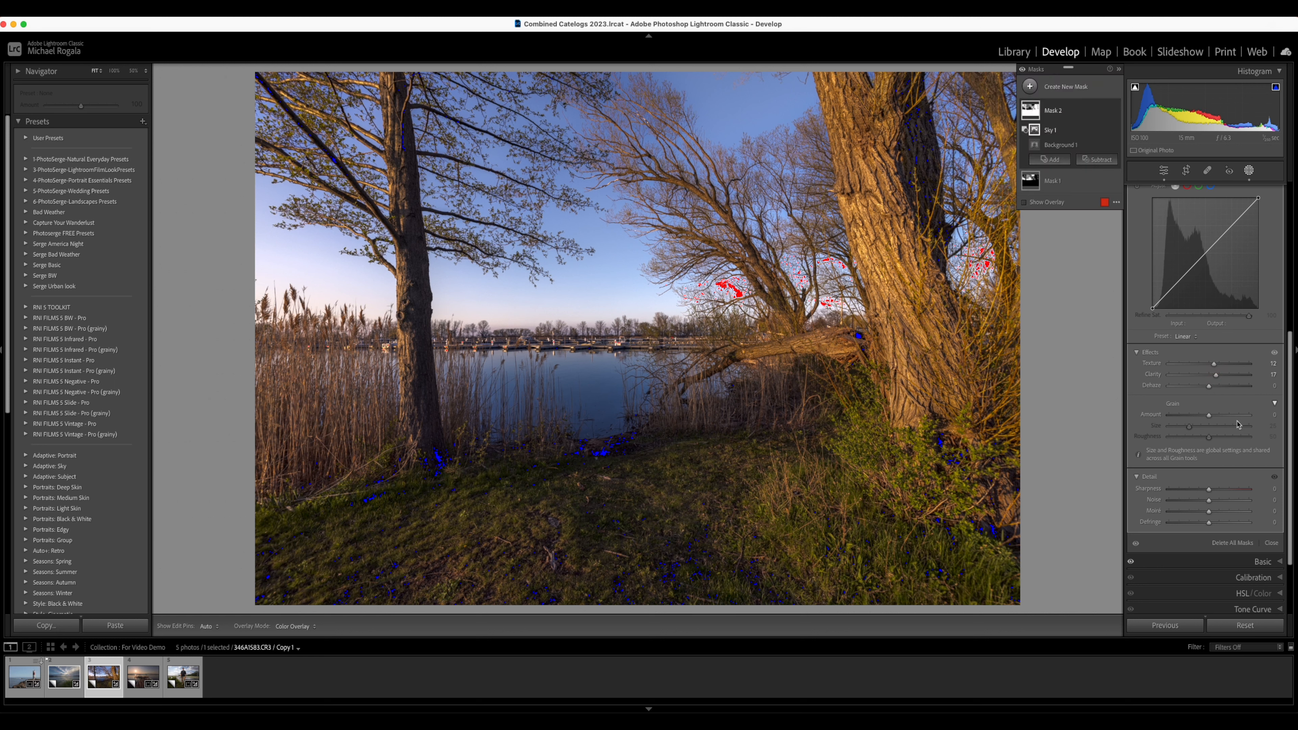
pyautogui.scroll(-4, 1238, 424)
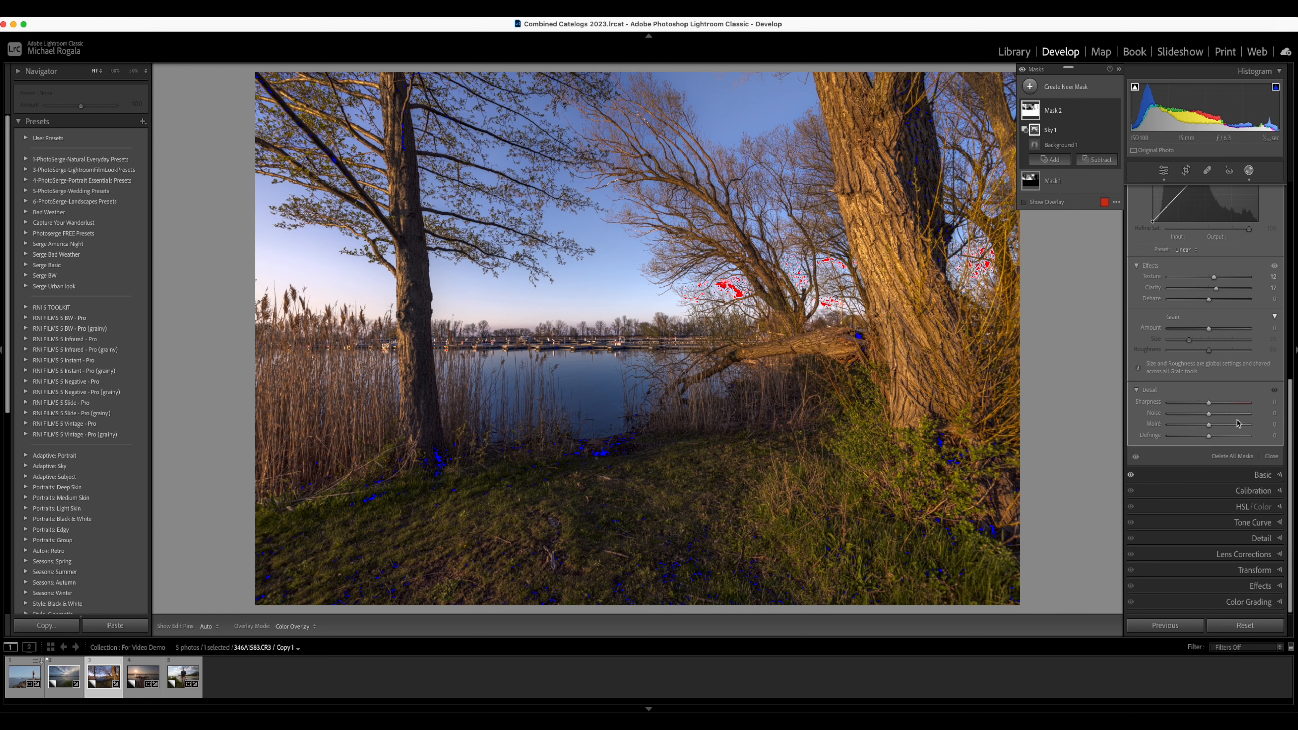
pyautogui.scroll(10, 1239, 427)
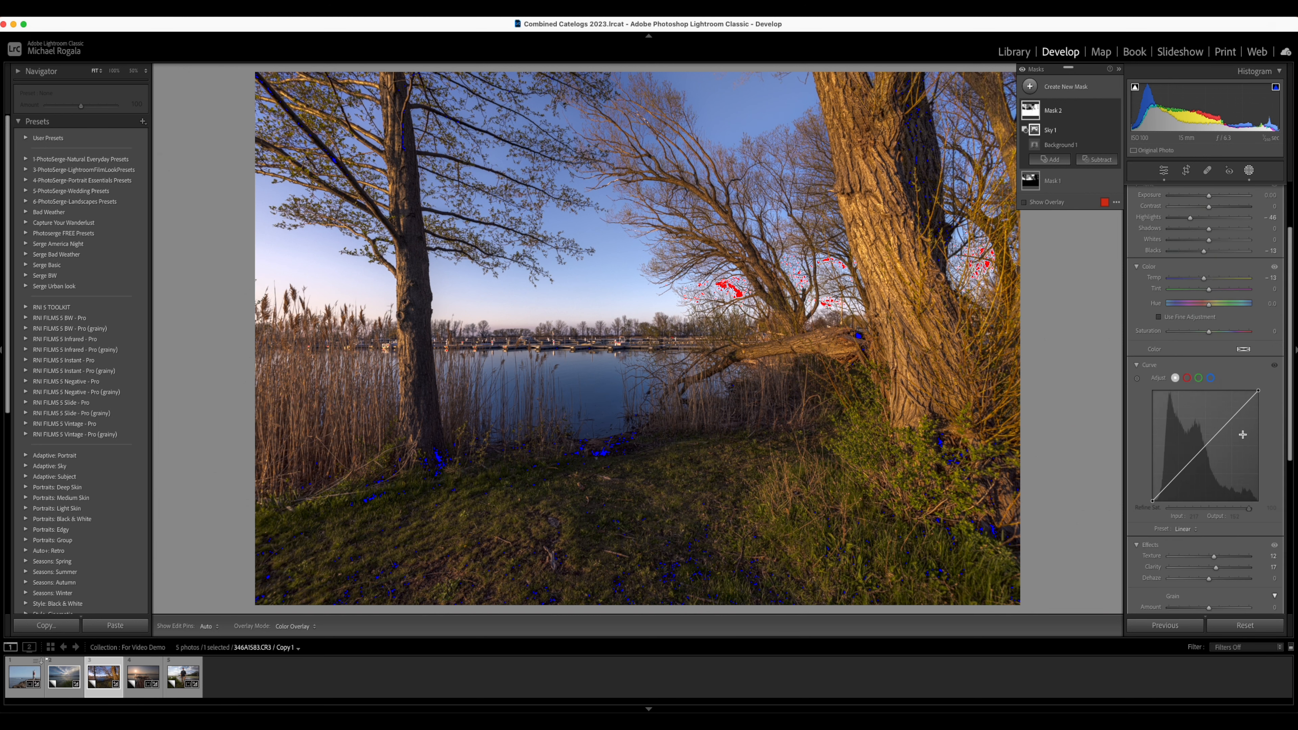
pyautogui.scroll(1, 1242, 435)
pyautogui.moveTo(1209, 251); pyautogui.dragTo(1215, 251)
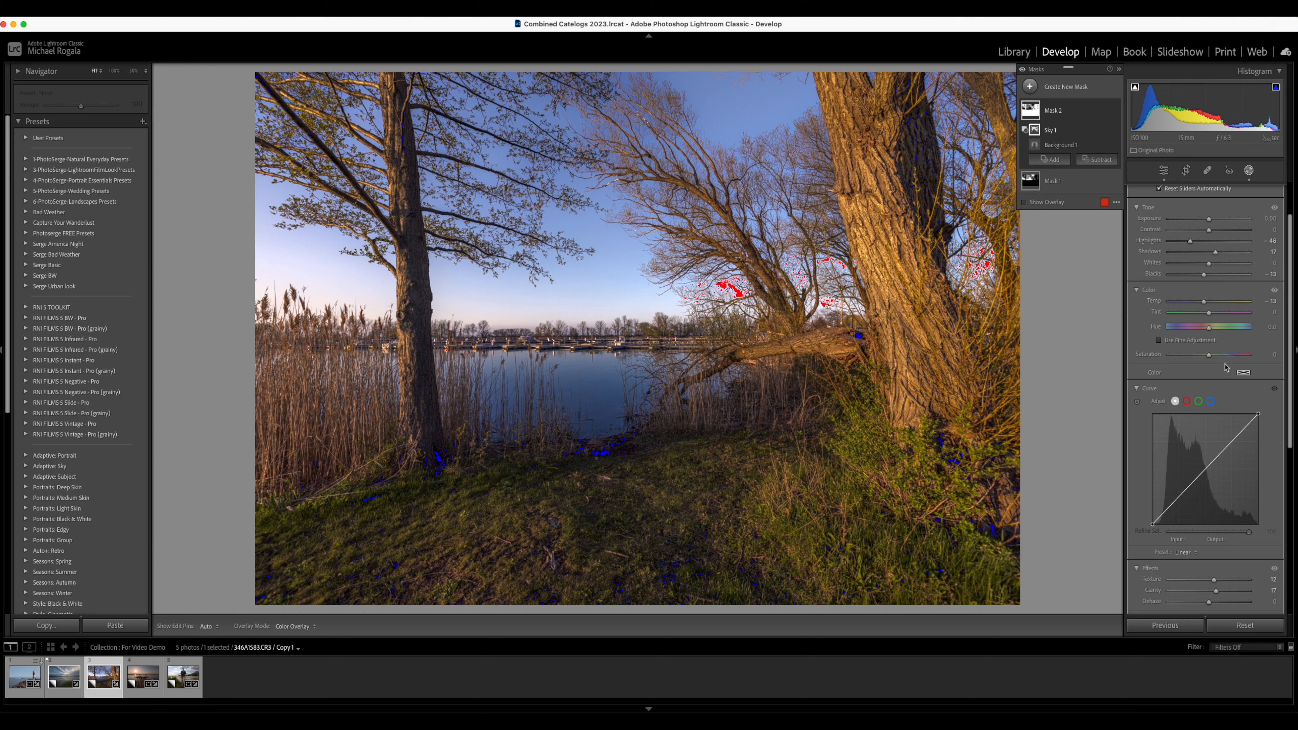
pyautogui.moveTo(1209, 356); pyautogui.dragTo(1204, 358)
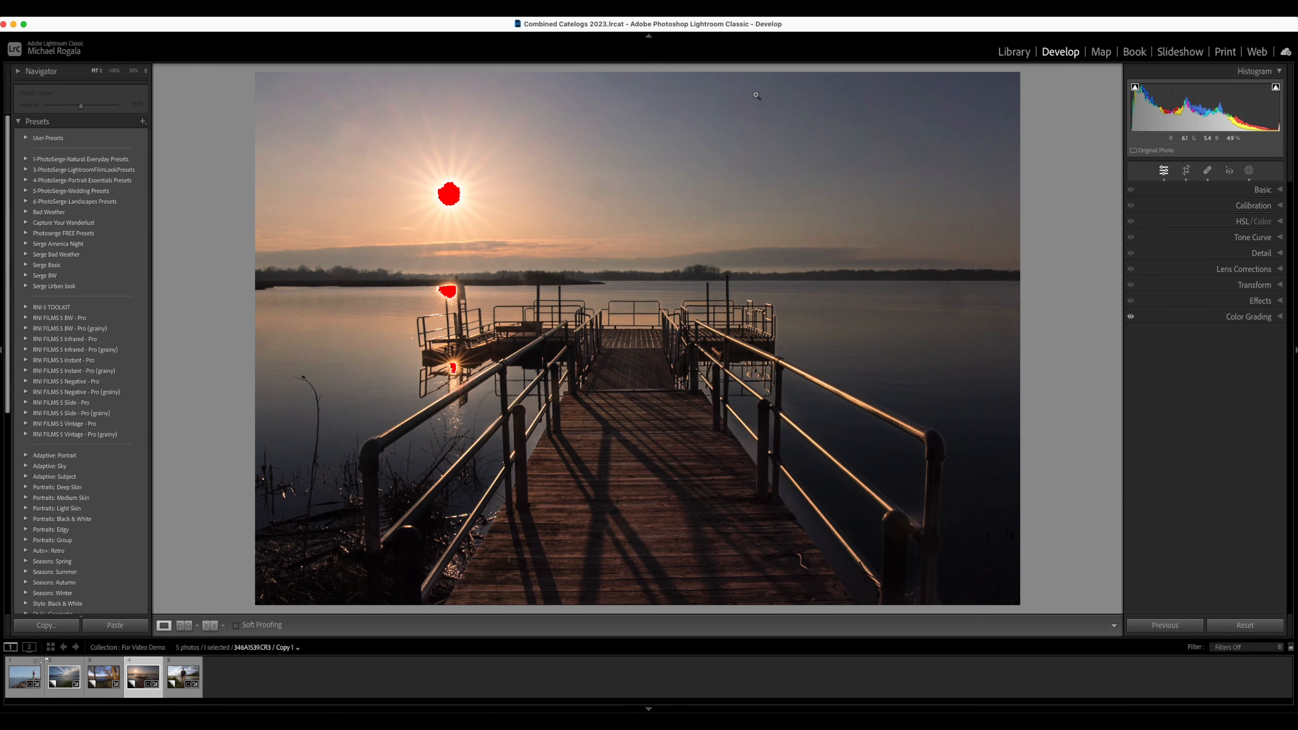
# - Hide the pier photo's clipping warnings and add a radial gradient mask over the sun with Feather 92
pyautogui.press('j')
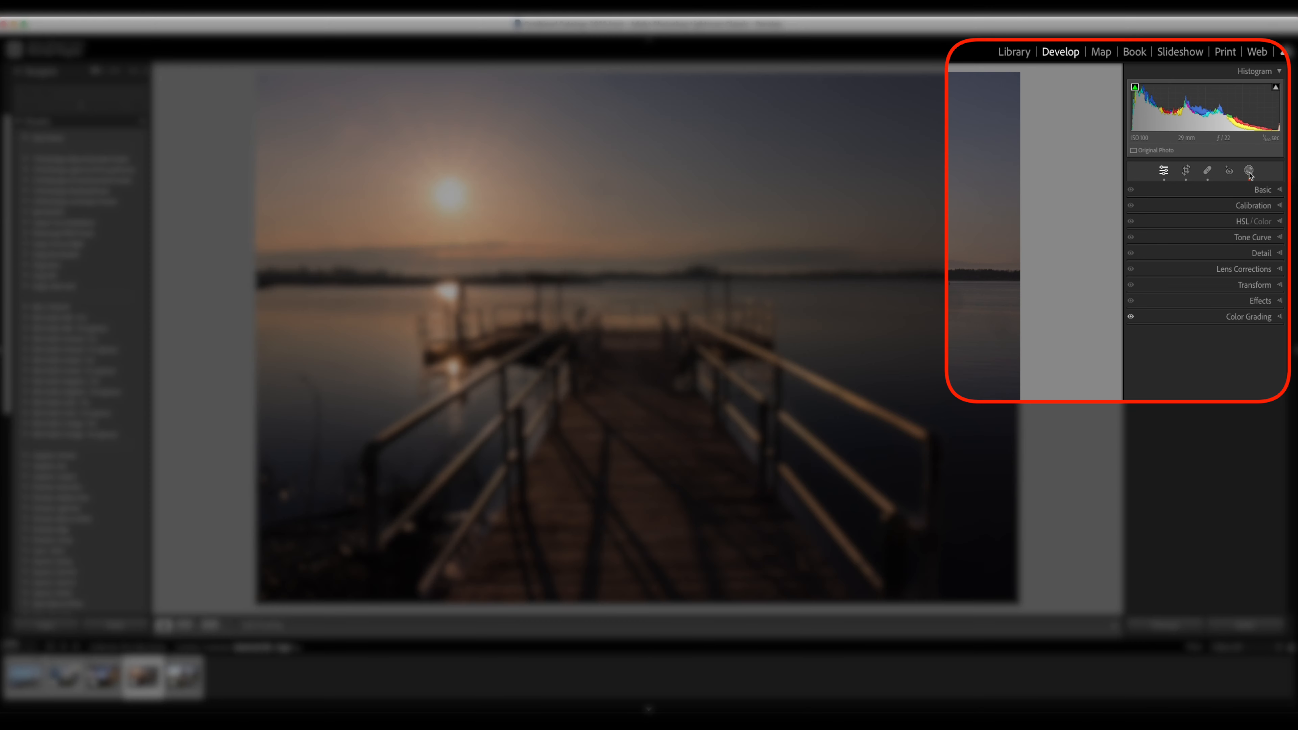
pyautogui.click(1249, 171)
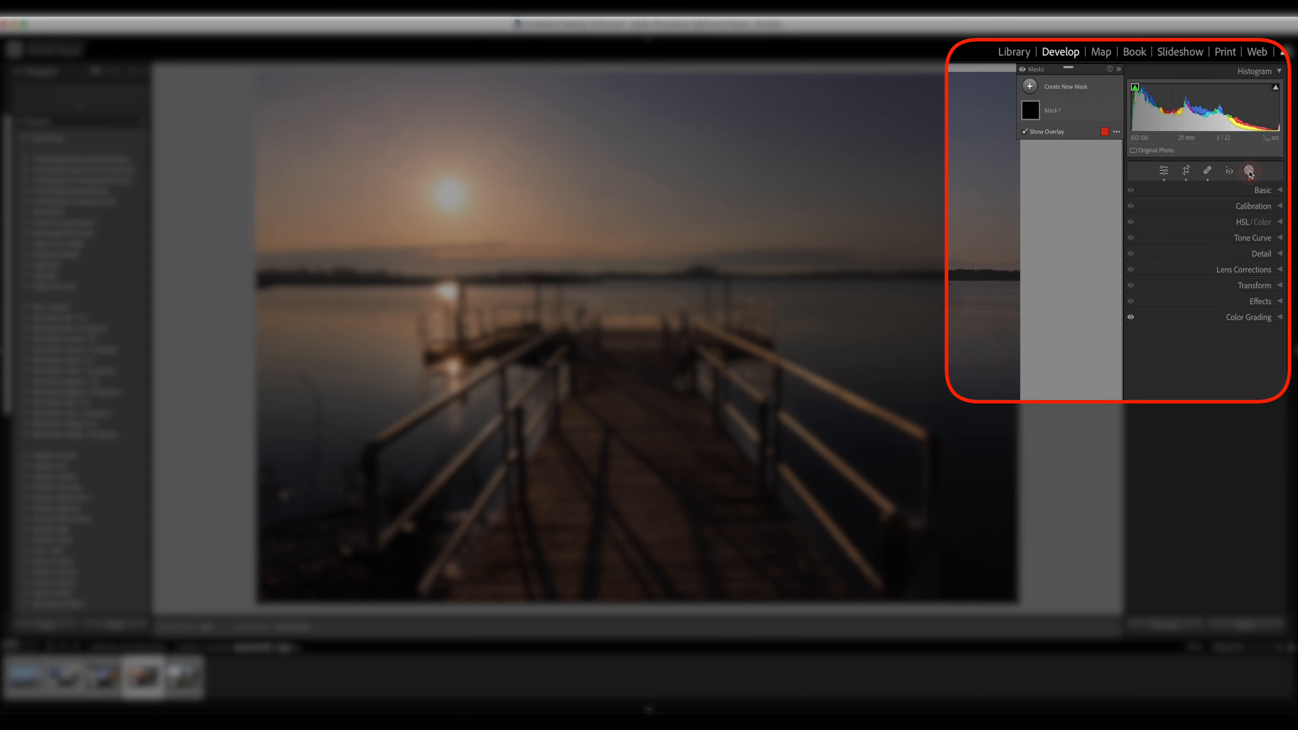
pyautogui.click(1030, 86)
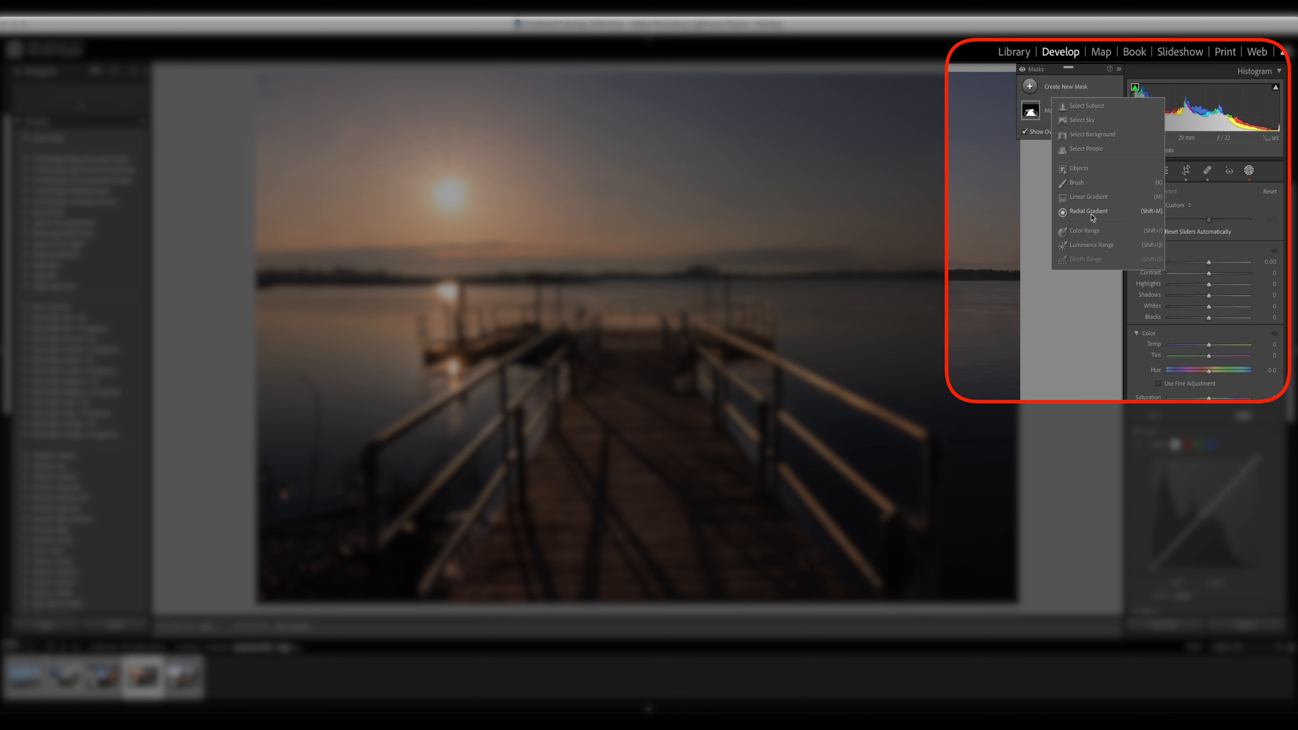
pyautogui.click(1090, 212)
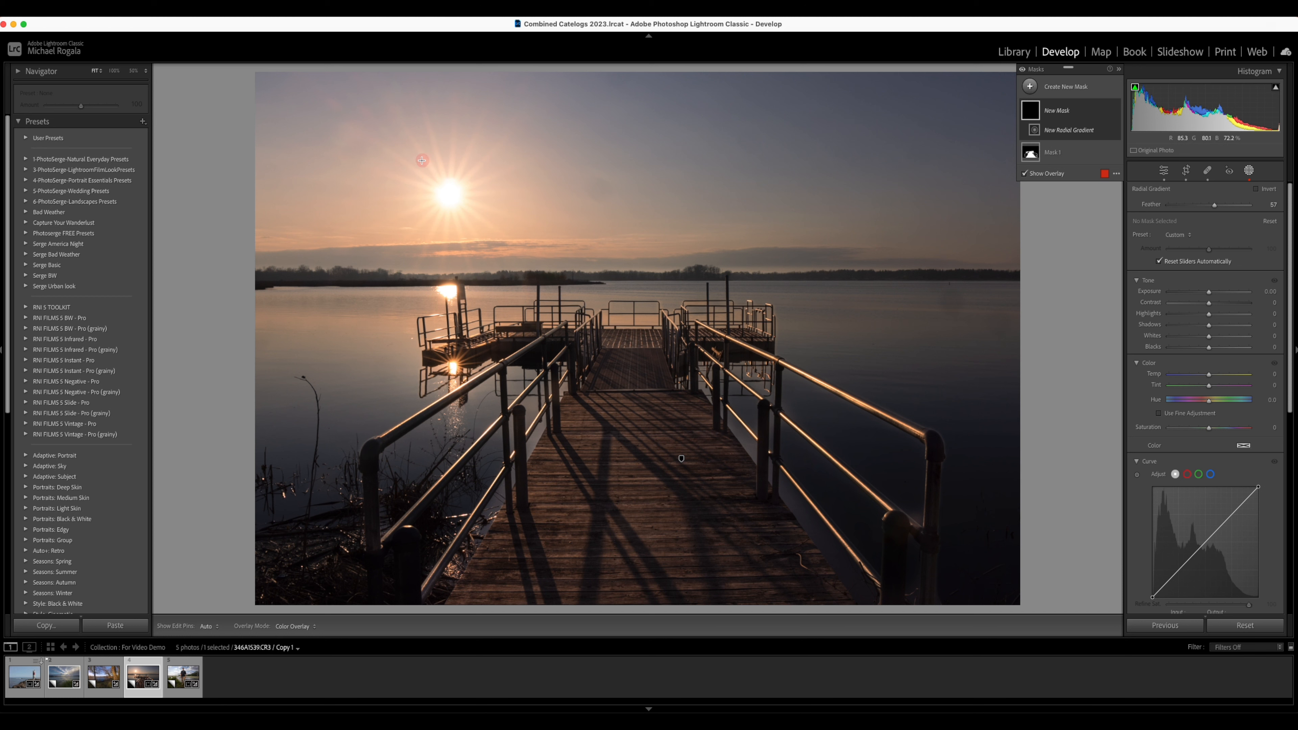
pyautogui.moveTo(422, 160); pyautogui.dragTo(593, 298)
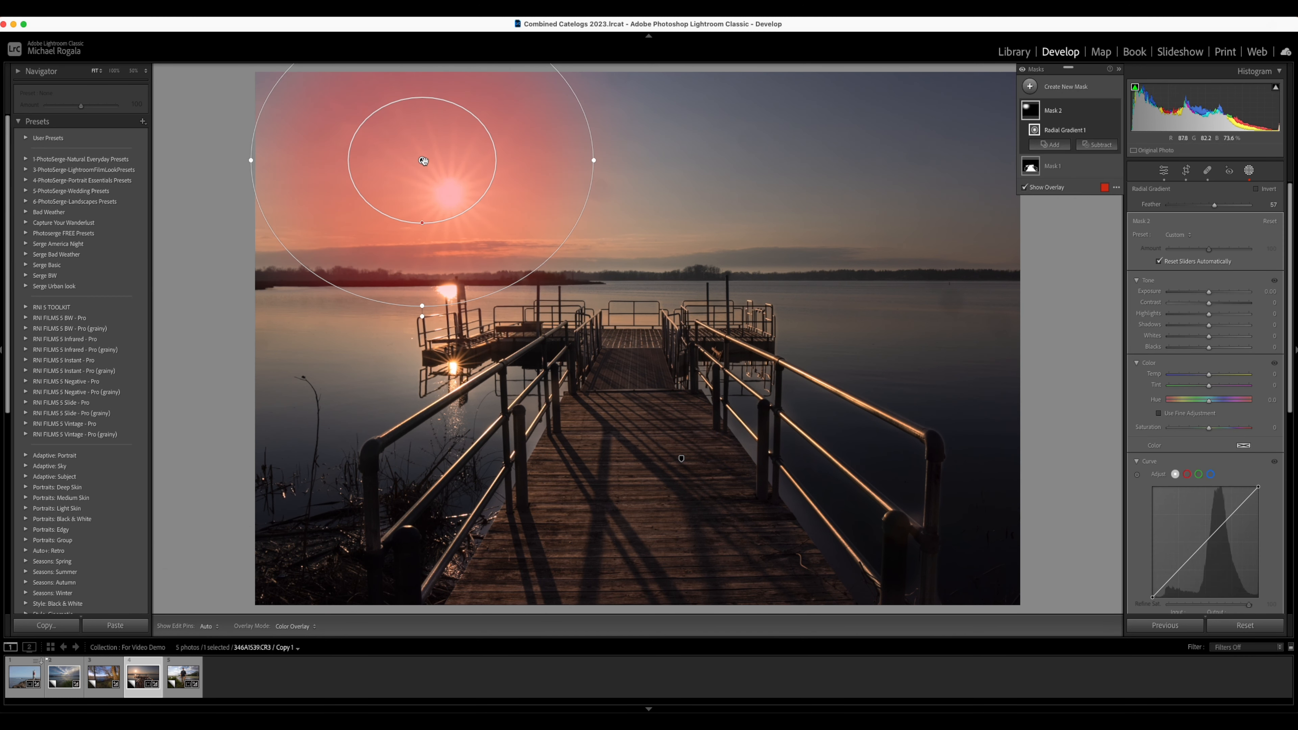
pyautogui.moveTo(1215, 204); pyautogui.dragTo(1243, 204)
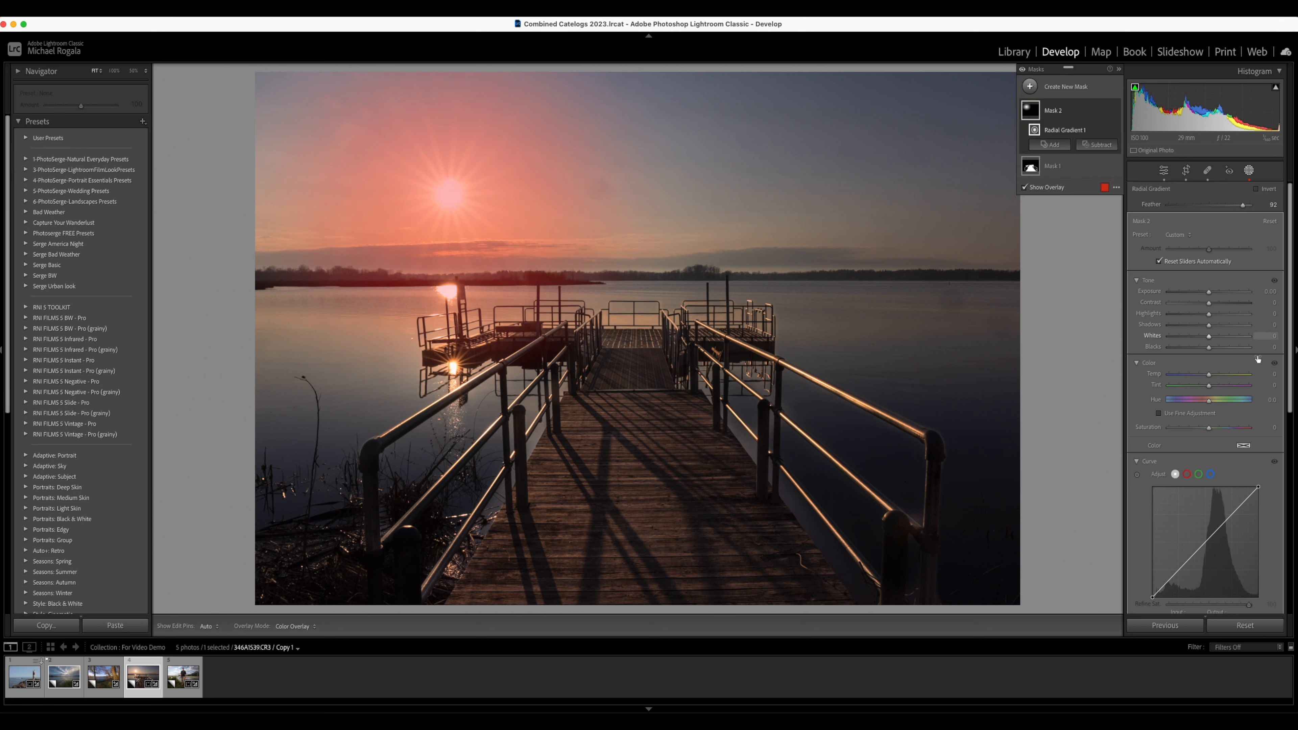
# - Raise the Blacks strongly in the radial gradient mask around the sun to soften its glow
pyautogui.scroll(-3, 1249, 458)
pyautogui.scroll(3, 1248, 457)
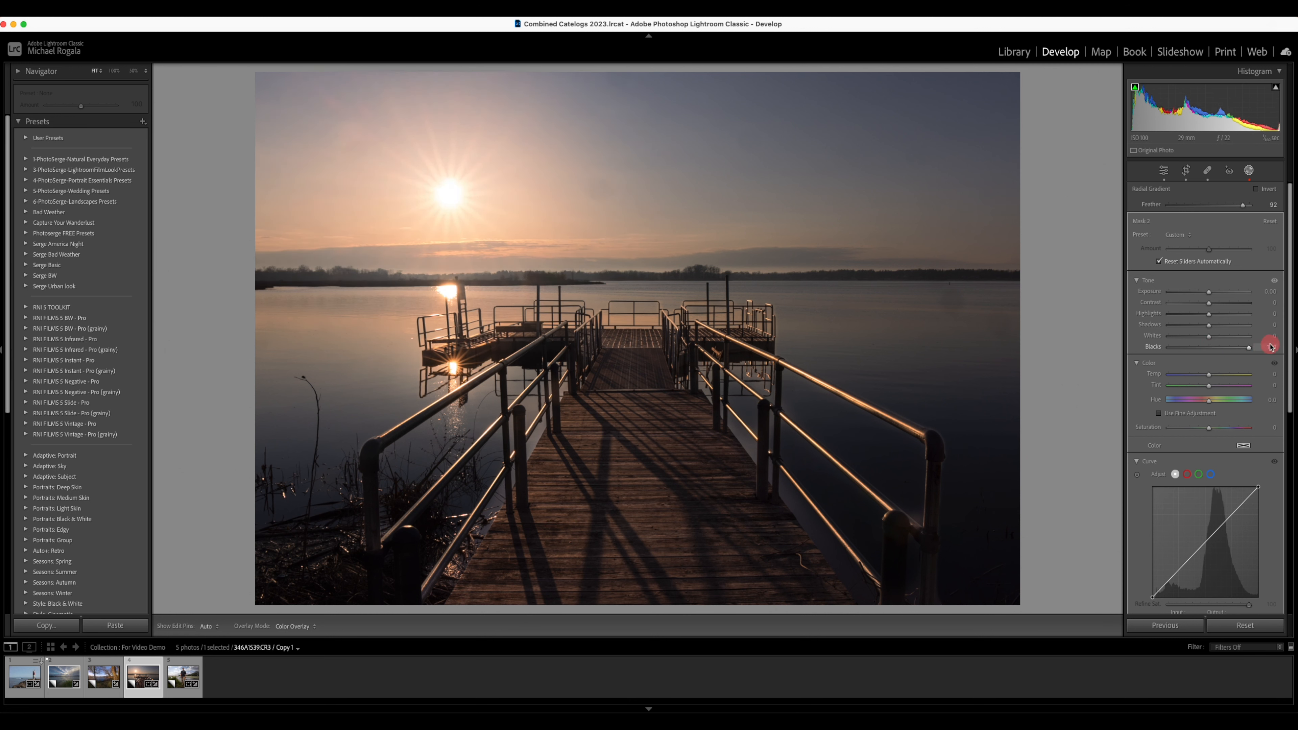
pyautogui.scroll(-5, 1215, 383)
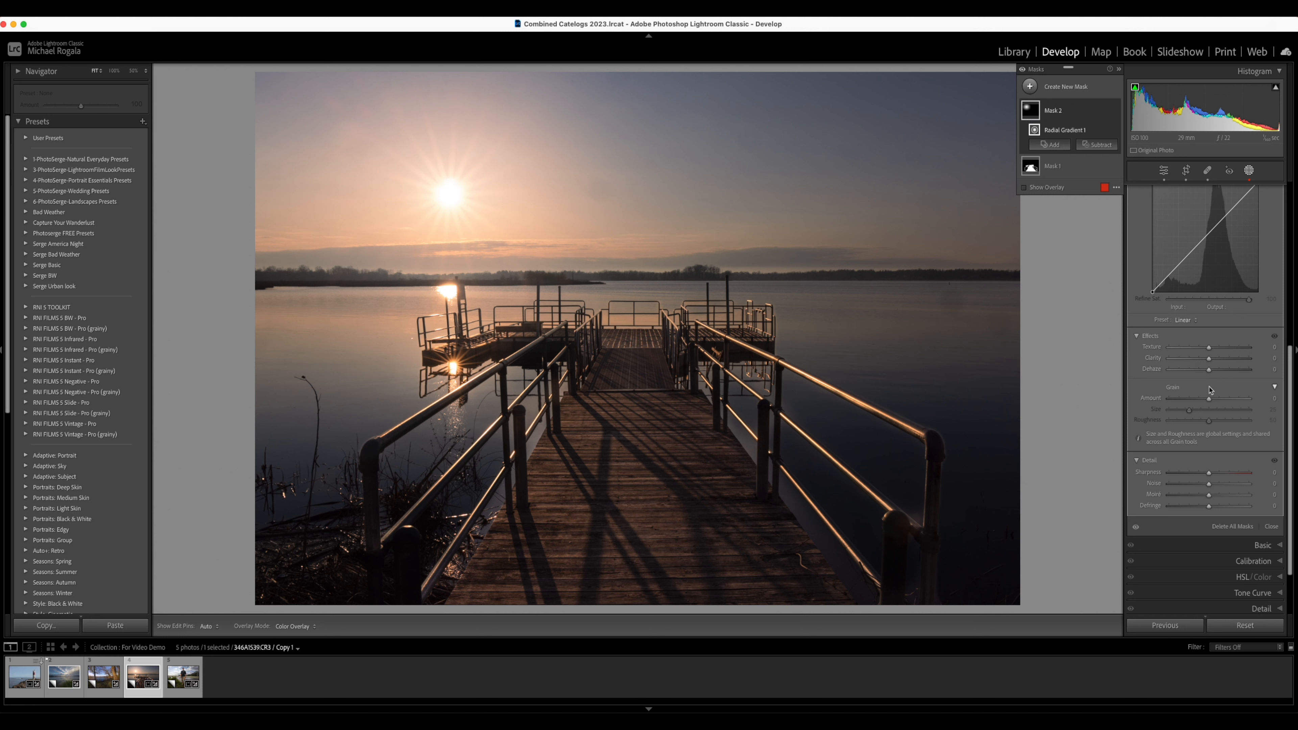